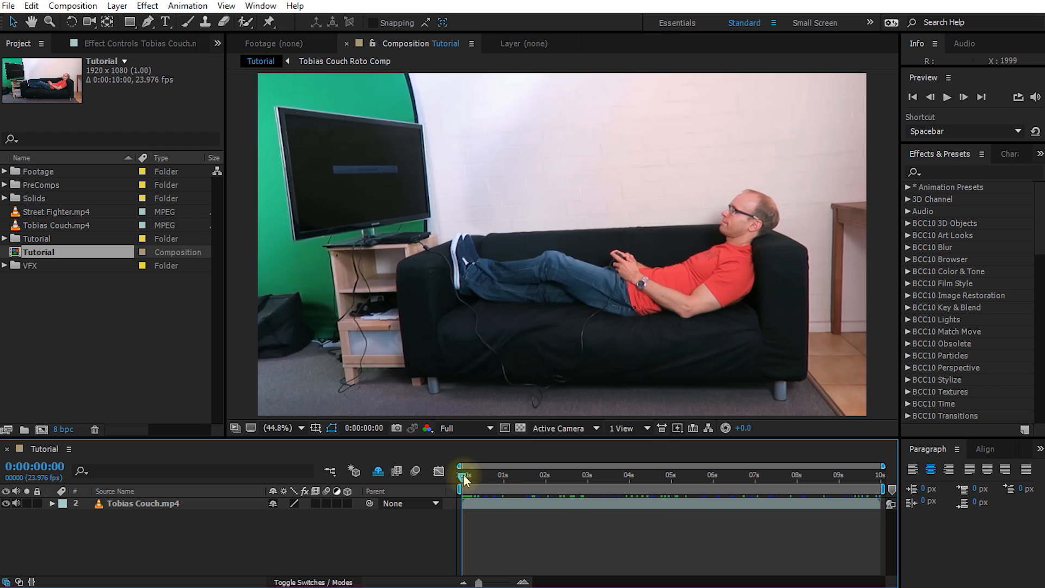
- Review the Tobias Couch.mp4 footage, its properties and the composition settings of Tutorial
left_click_drag(462, 479, 527, 483)
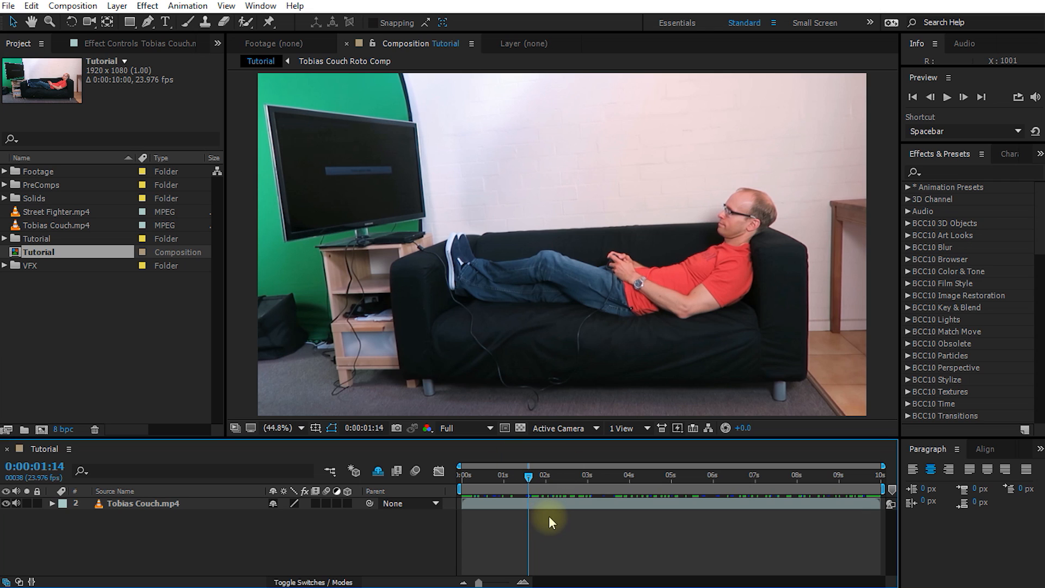
left_click(57, 225)
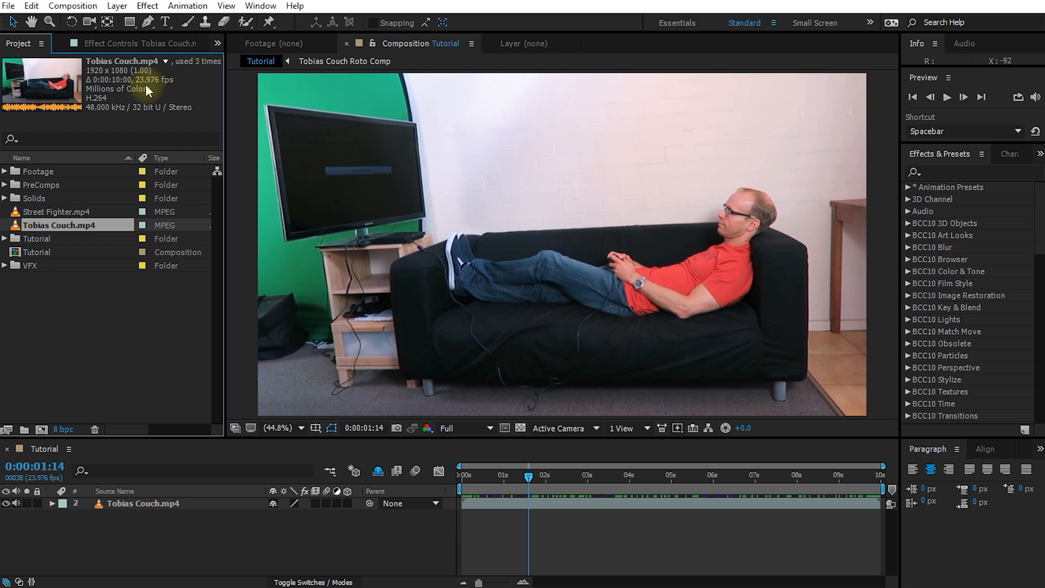
left_click(38, 252)
right_click(43, 257)
left_click(78, 262)
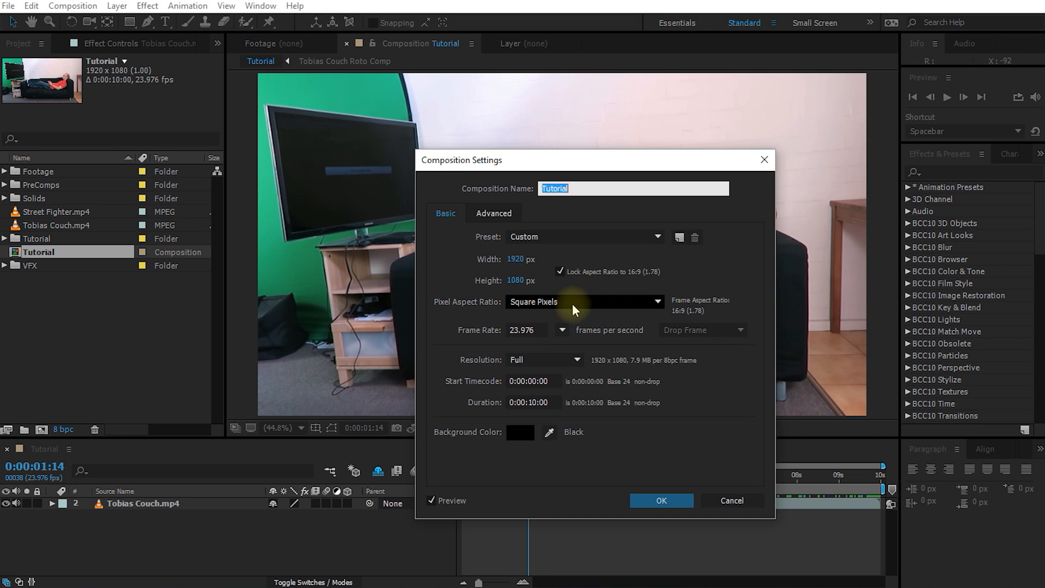
left_click(664, 498)
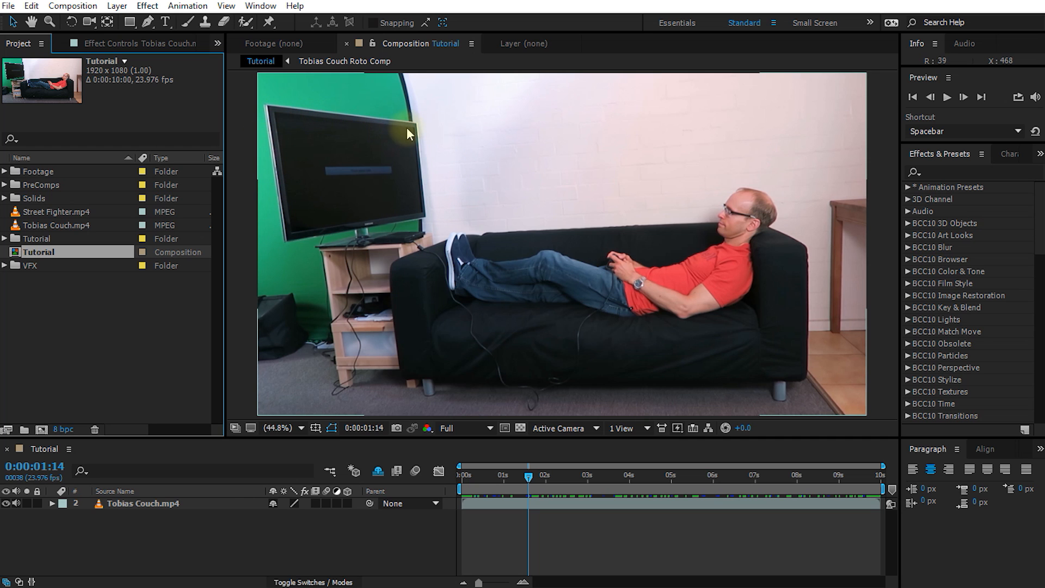
- Scrub through the camera move, show the motion tracking controls and enlarge their area
left_click_drag(528, 477, 555, 491)
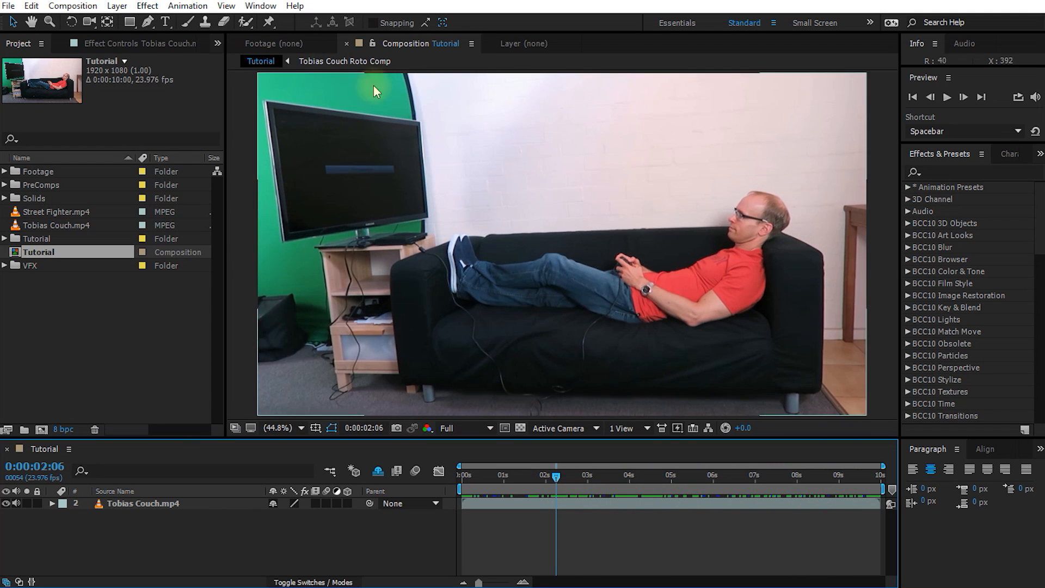
left_click(630, 477)
left_click_drag(636, 478, 539, 482)
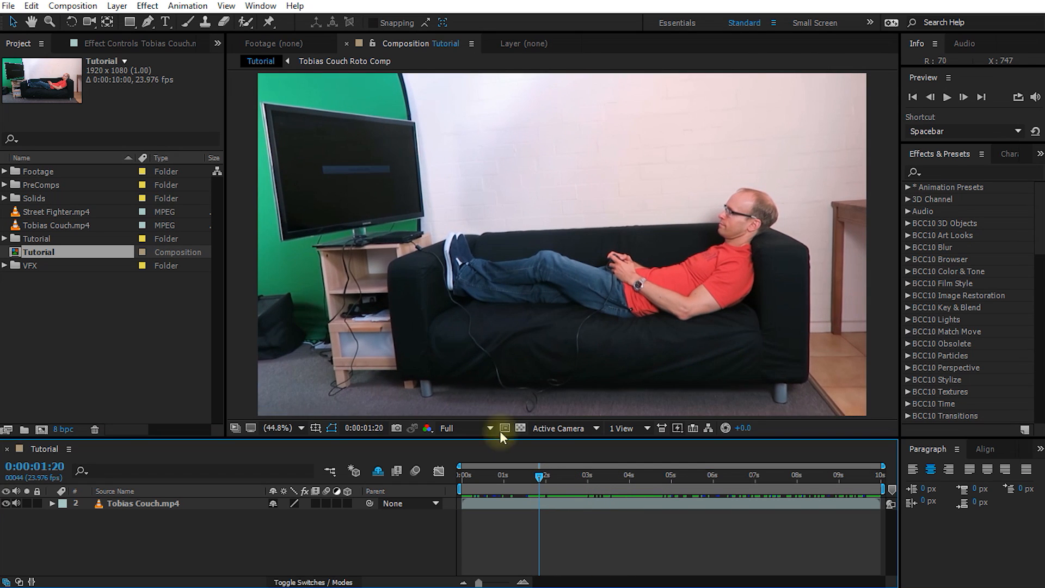
left_click(255, 7)
left_click(283, 343)
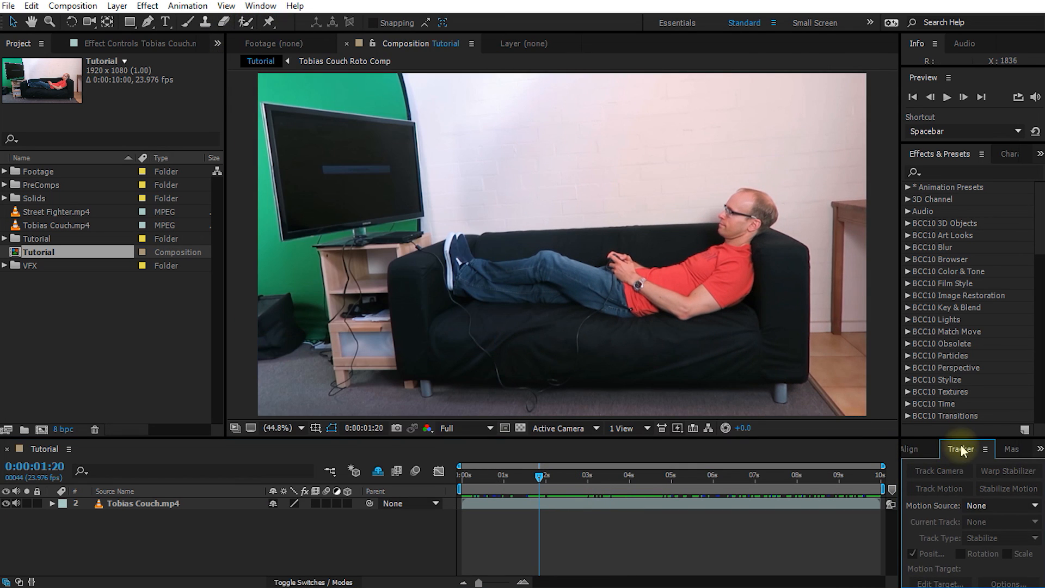
left_click_drag(898, 440, 887, 396)
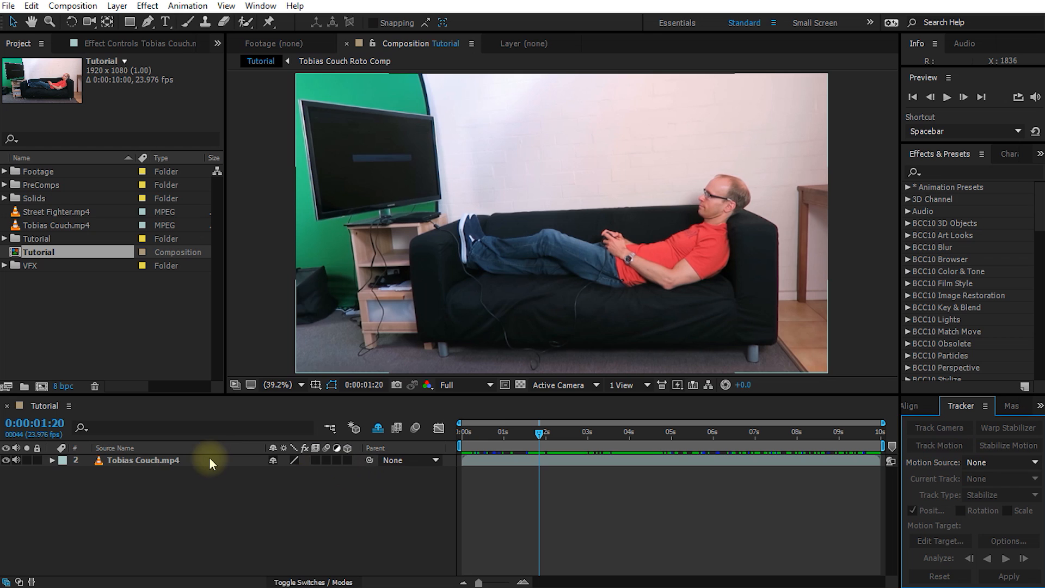
- Set up a motion track on the Tobias Couch.mp4 layer with Rotation enabled alongside Position, and scrub to 0:00:04:04
left_click(210, 460)
left_click(940, 446)
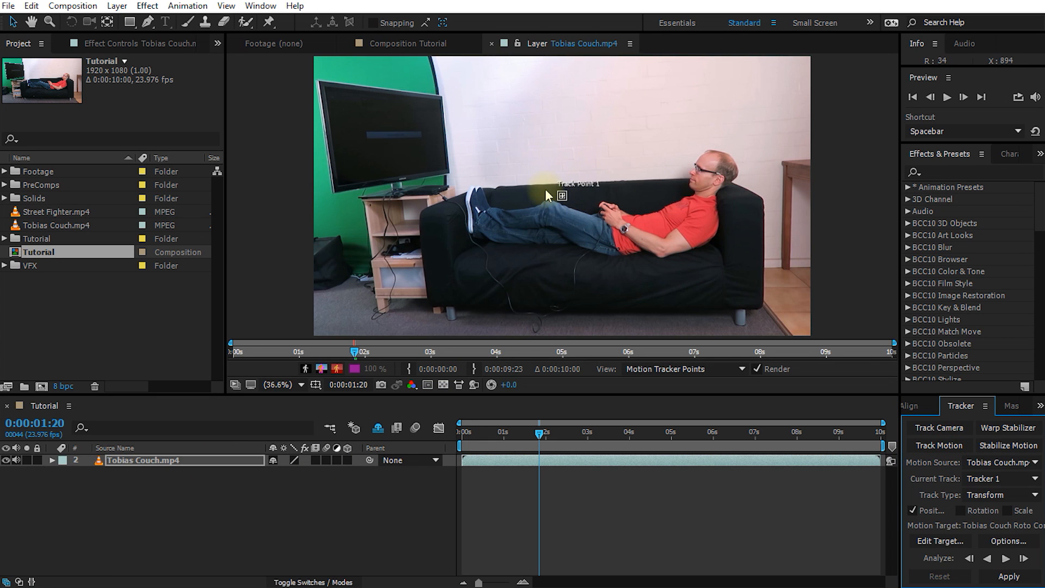
left_click(961, 510)
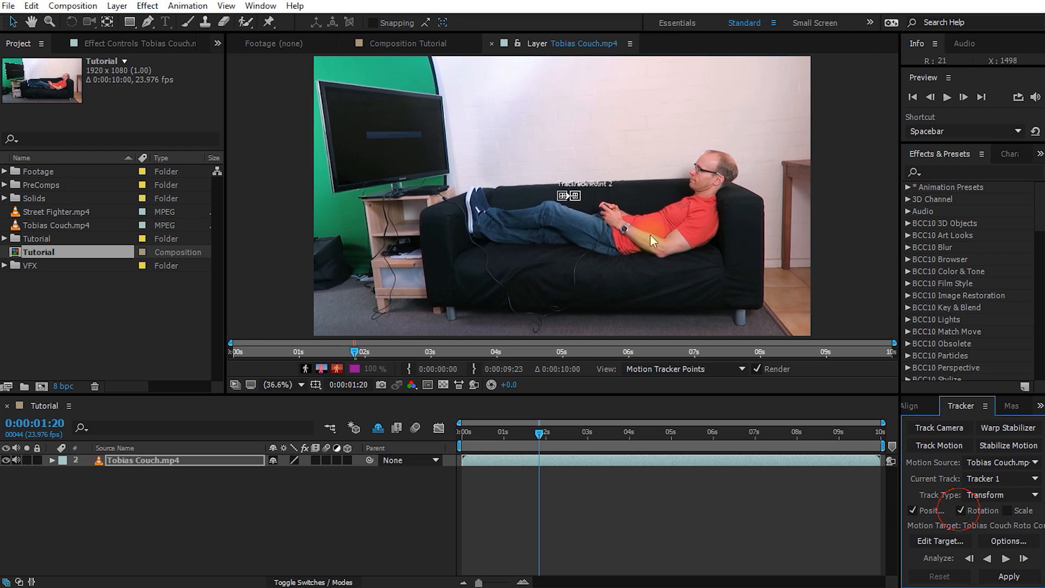
left_click(543, 436)
left_click_drag(547, 441, 637, 443)
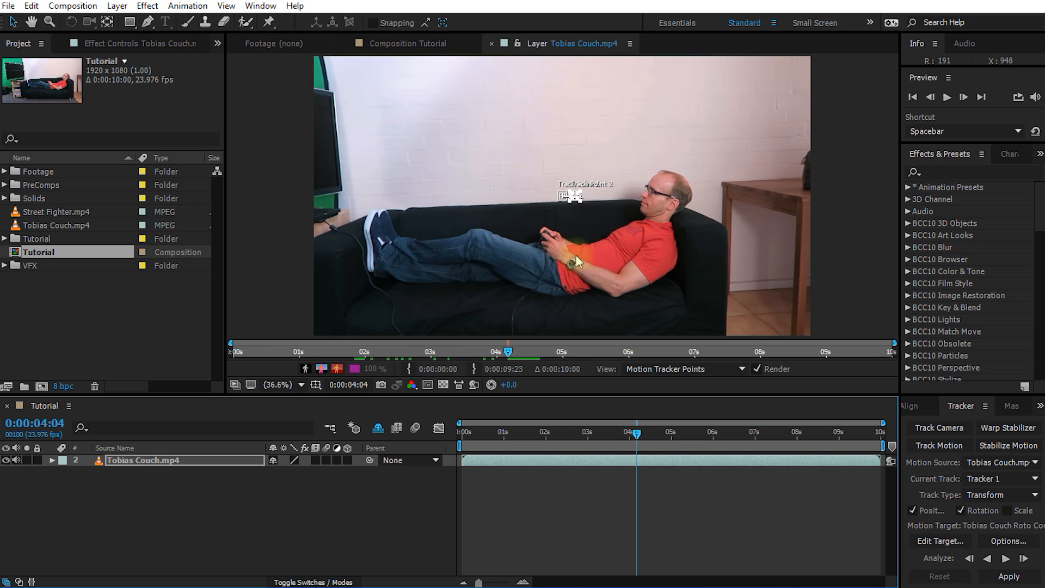
left_click(52, 460)
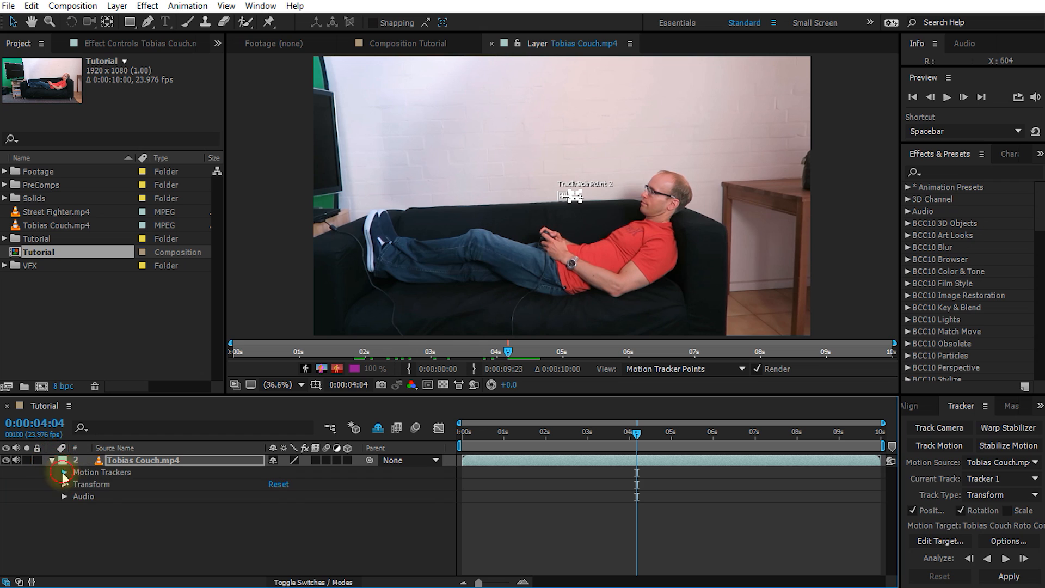
left_click(64, 472)
left_click(76, 484)
left_click(107, 497)
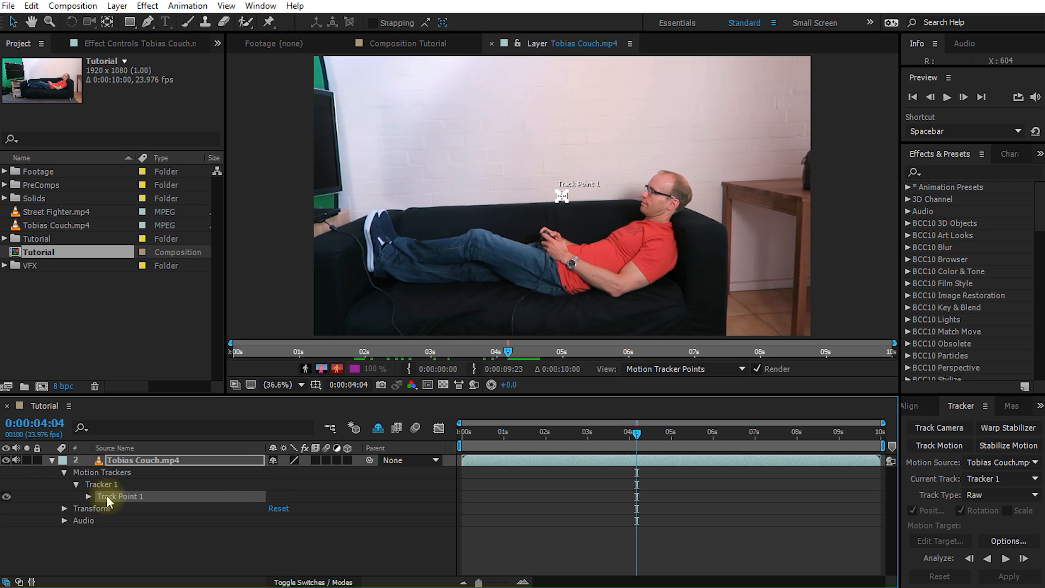
key("Delete")
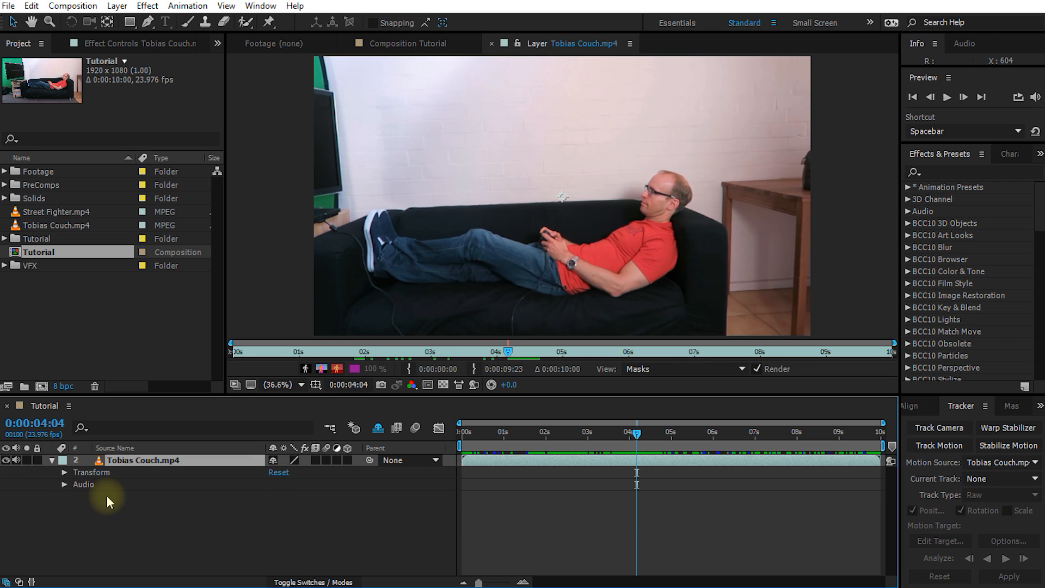
left_click(406, 44)
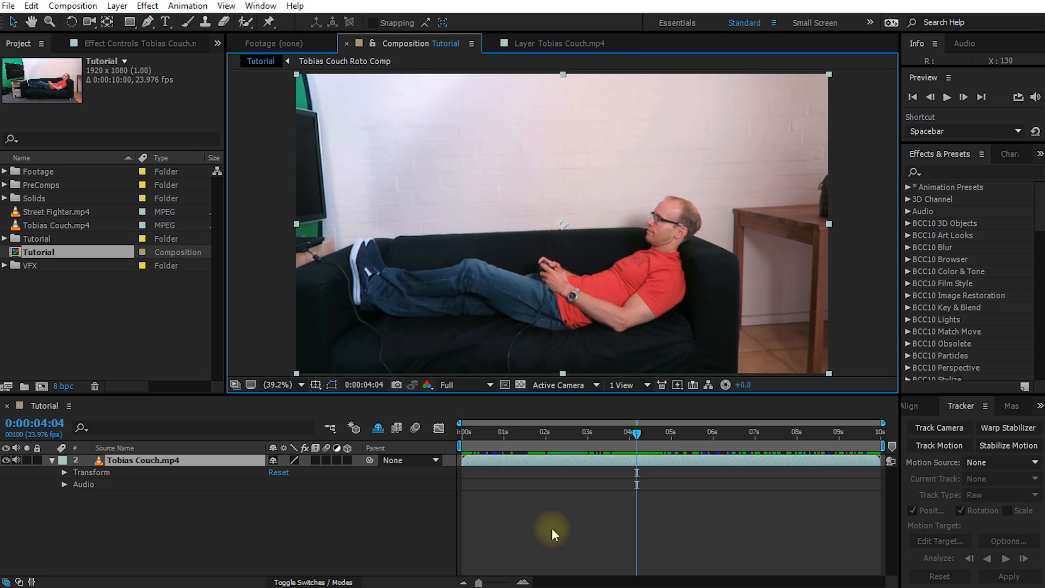
left_click_drag(634, 433, 505, 440)
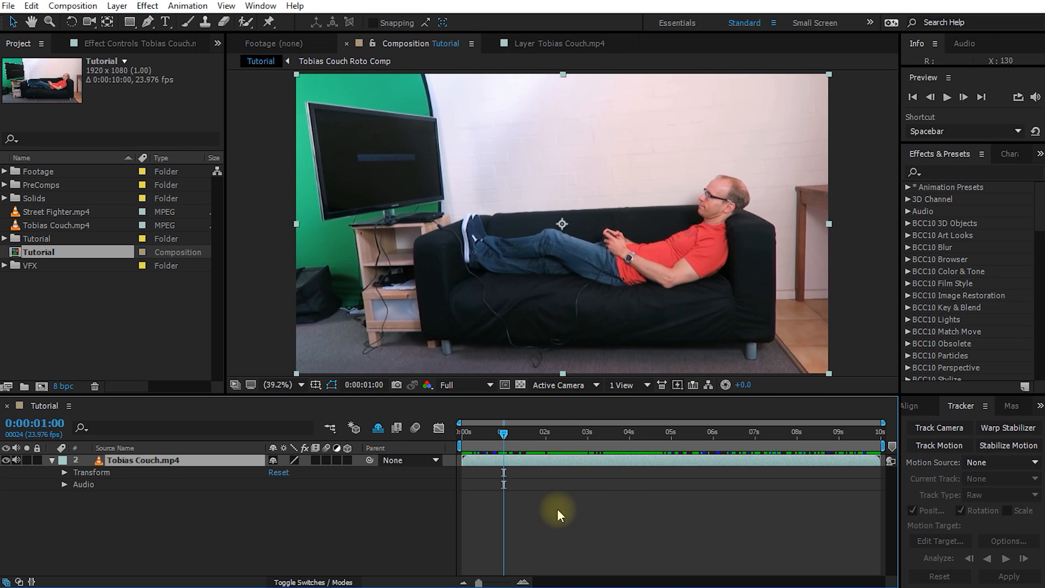
left_click(378, 428)
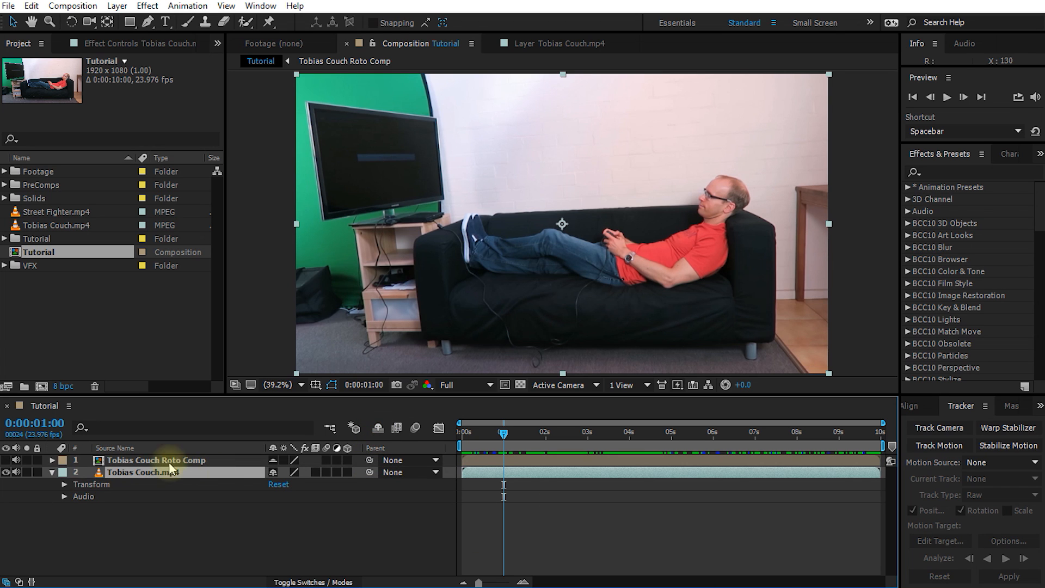
left_click(52, 472)
left_click(6, 471)
left_click(6, 460)
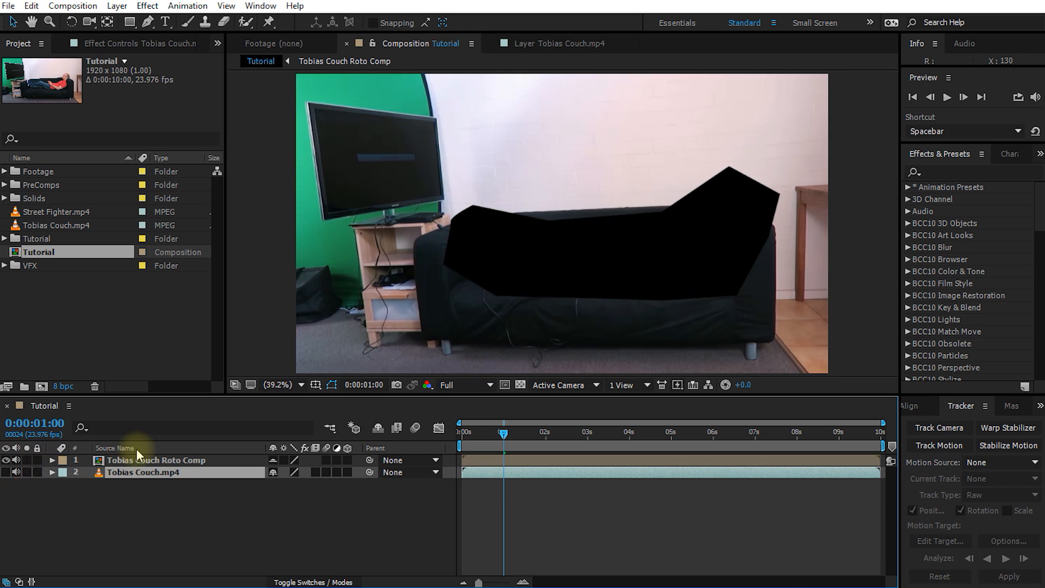
left_click(132, 460)
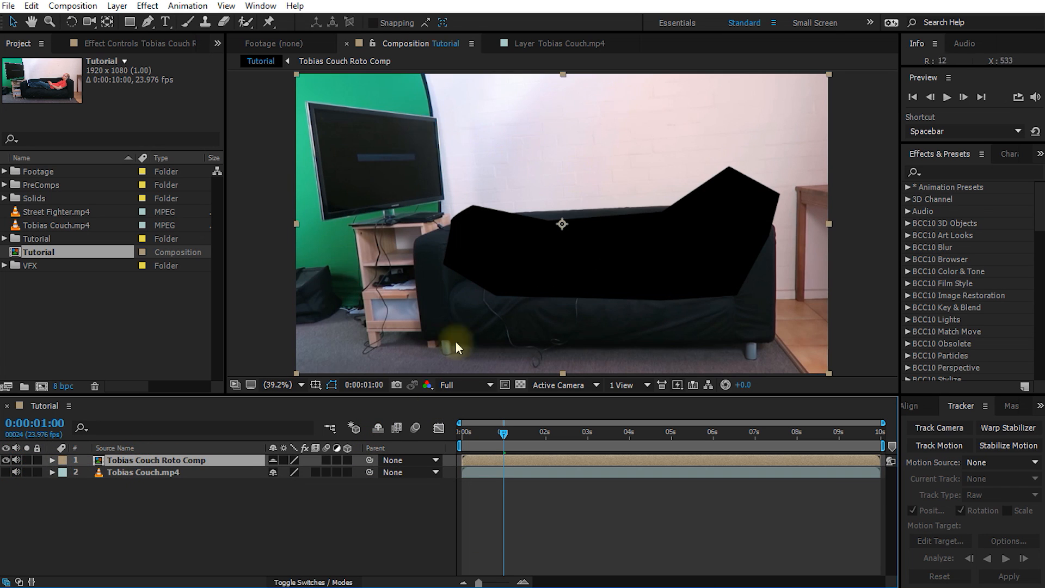
- Find the 3D Camera Tracker effect and apply it to the Tobias Couch Roto Comp layer
mouse_move(503, 434)
left_mouse_down()
mouse_move(789, 450)
mouse_move(499, 445)
mouse_move(525, 449)
mouse_move(513, 443)
left_mouse_up()
left_click(958, 172)
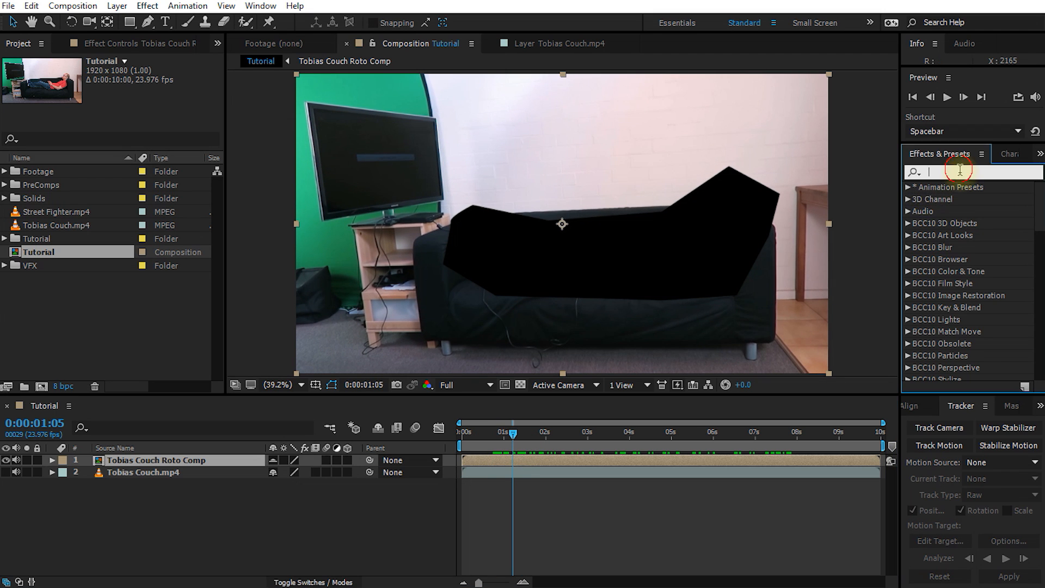
type("3d camera")
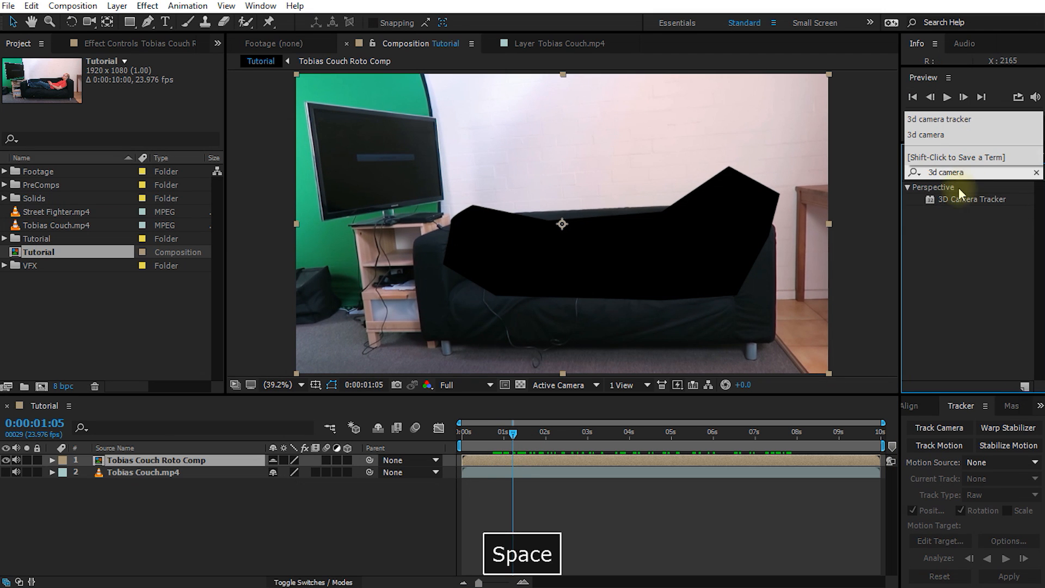
left_click_drag(958, 199, 150, 459)
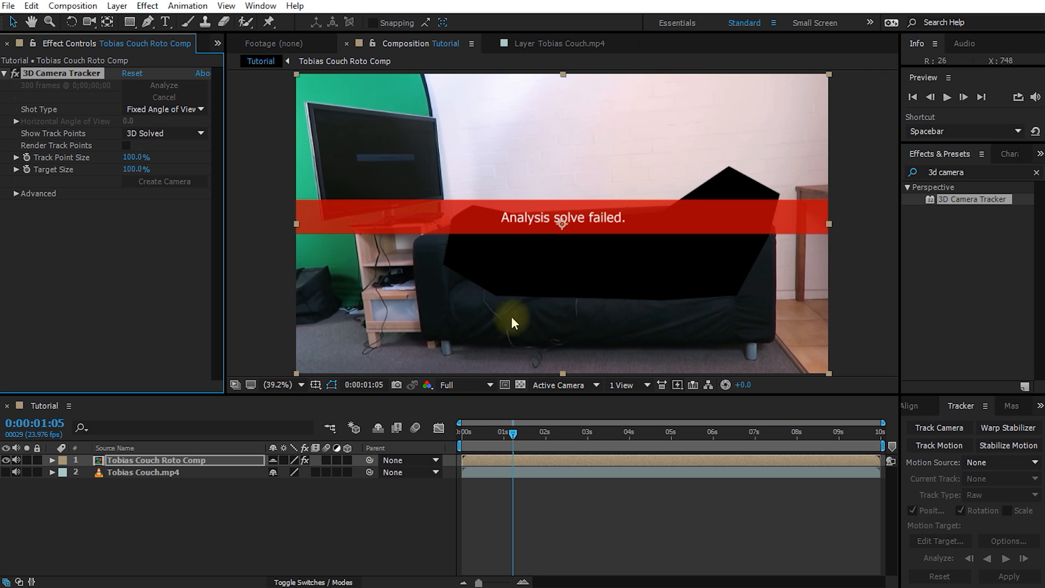
- Enable Detailed Analysis in the 3D Camera Tracker's advanced settings, keeping the automatic point deletion on
mouse_move(517, 429)
left_mouse_down()
mouse_move(751, 432)
mouse_move(578, 433)
mouse_move(508, 448)
left_mouse_up()
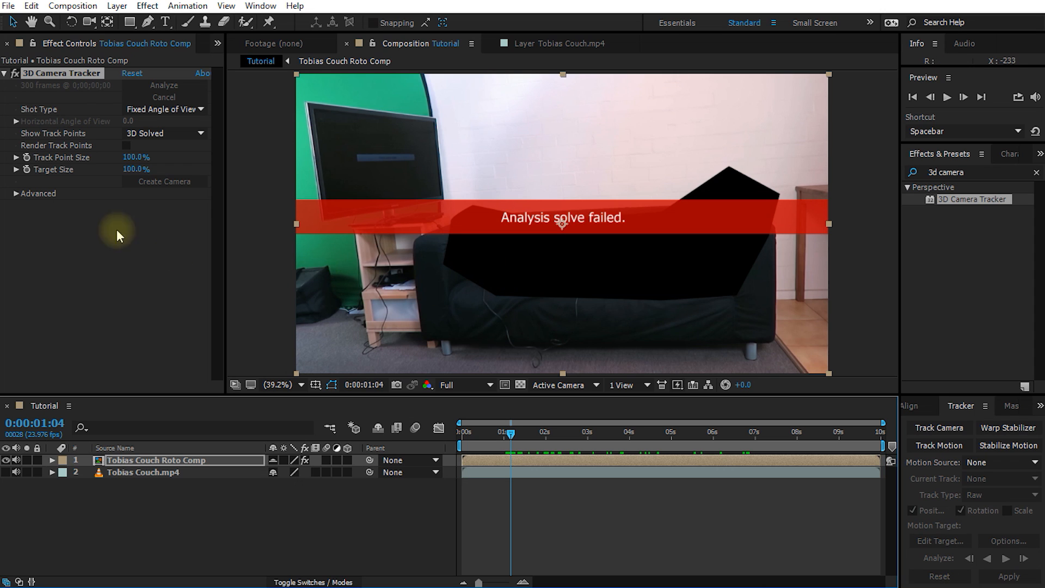
left_click(24, 194)
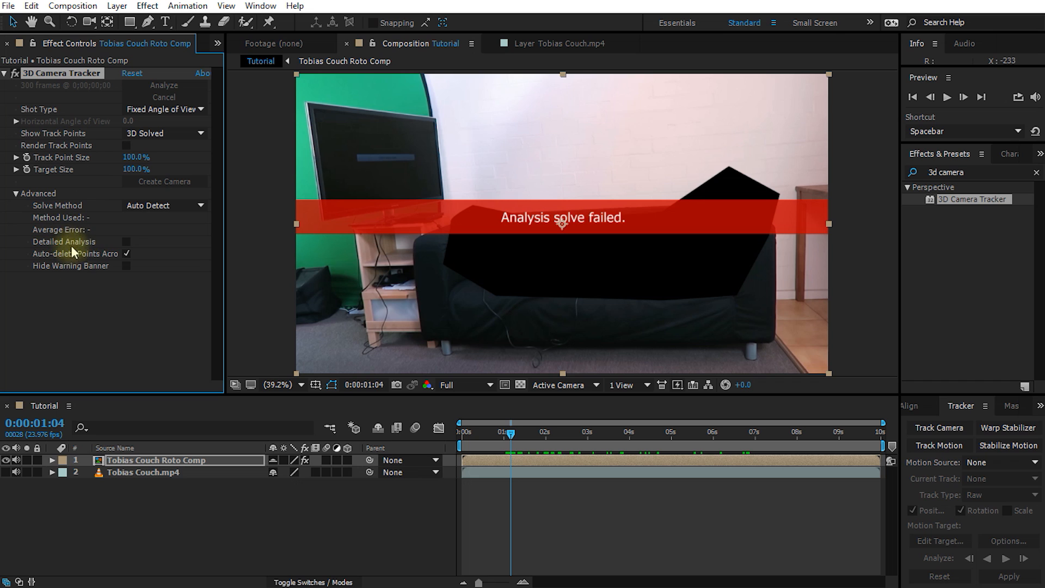
left_click(125, 253)
left_click(126, 242)
left_click(126, 253)
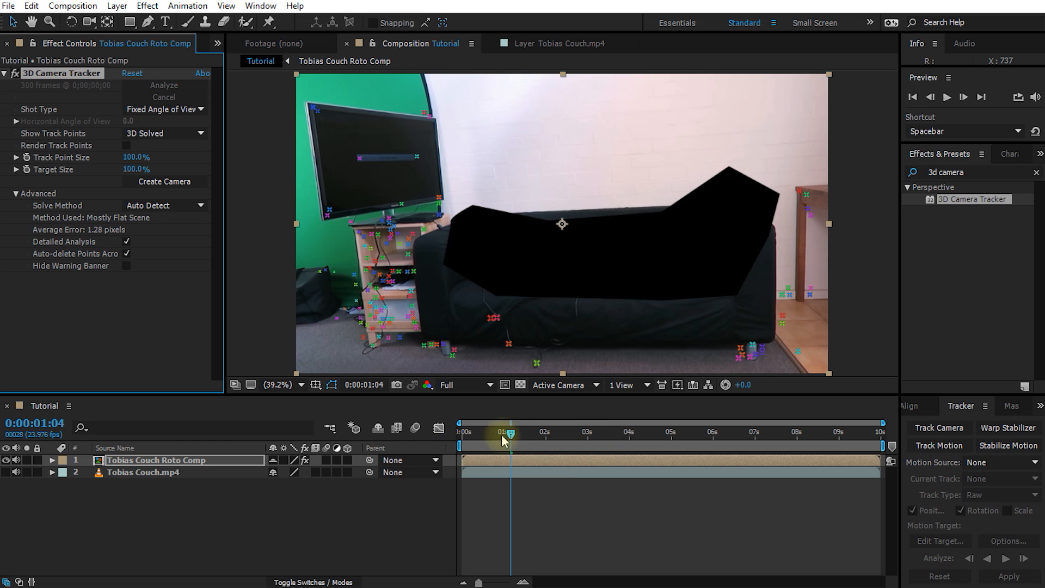
- Create a solid and camera from four track points at the TV screen's corners at 0:00:02:01
left_click_drag(516, 433, 560, 443)
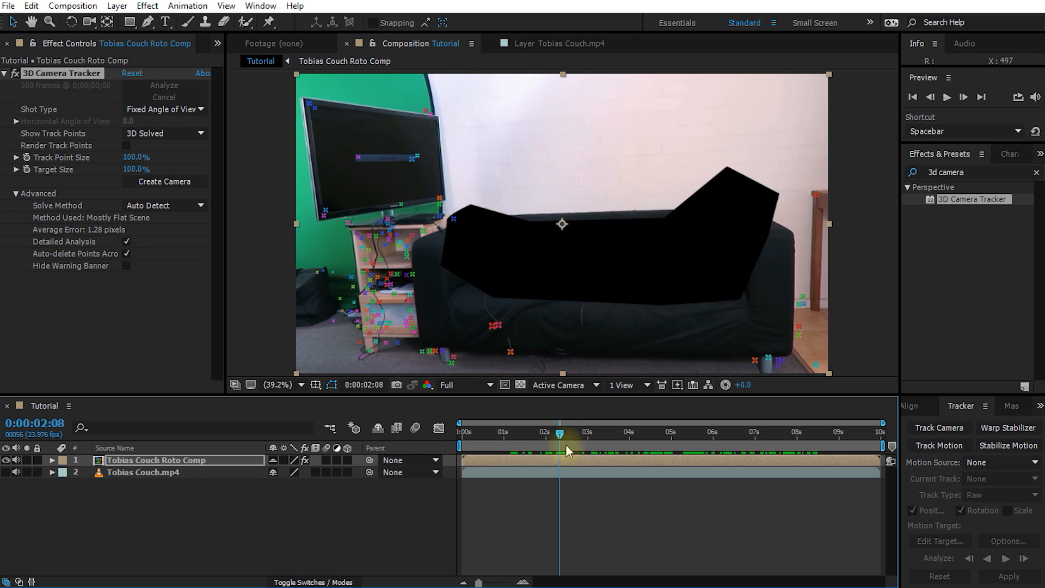
left_click(575, 434)
left_click_drag(589, 438, 548, 434)
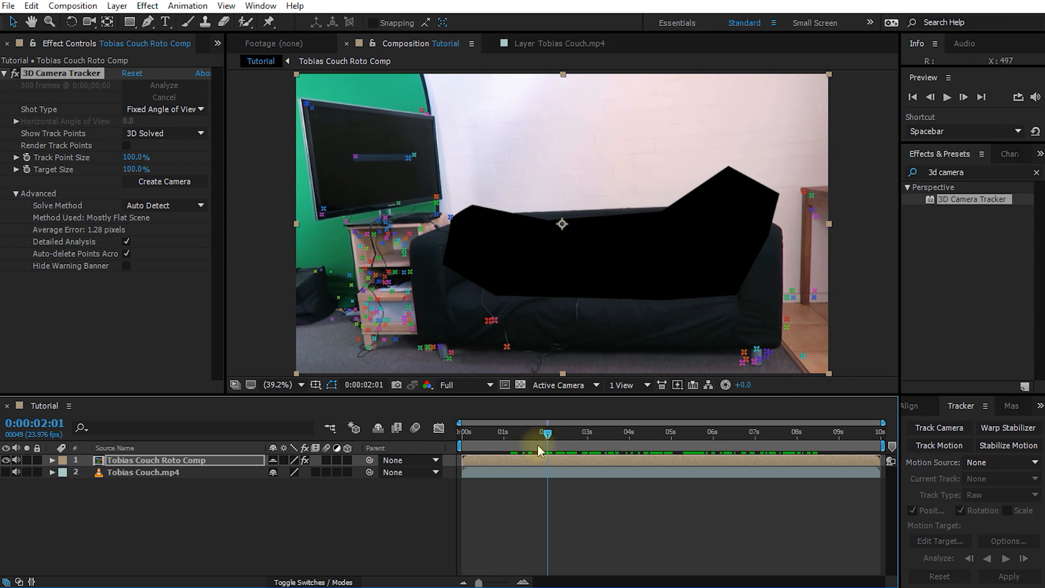
left_click(312, 107)
left_click(427, 114, "shift")
left_click(436, 196, "shift")
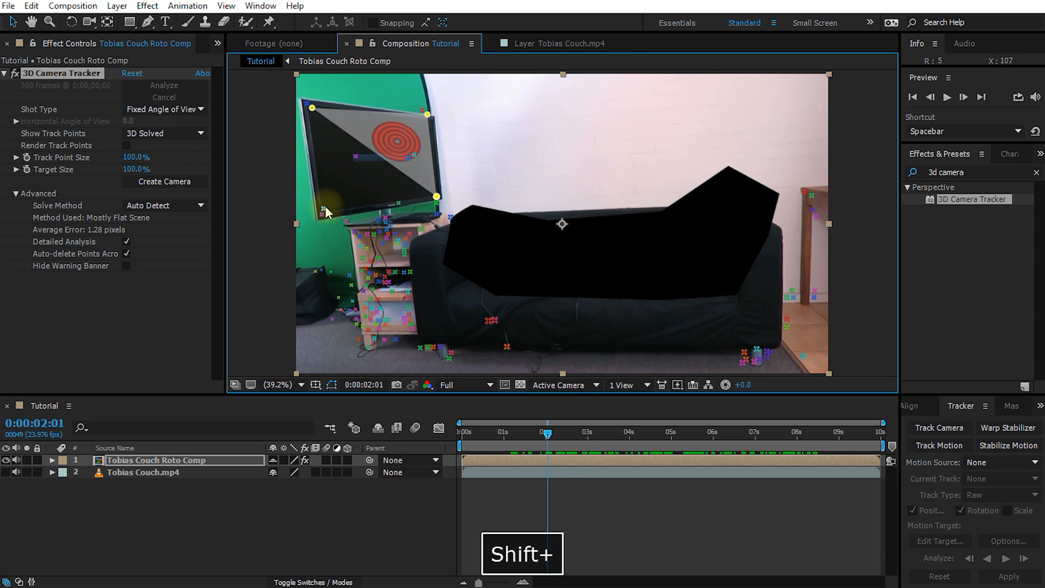
left_click(323, 208, "shift")
right_click(323, 213)
left_click(430, 234)
left_click(558, 522)
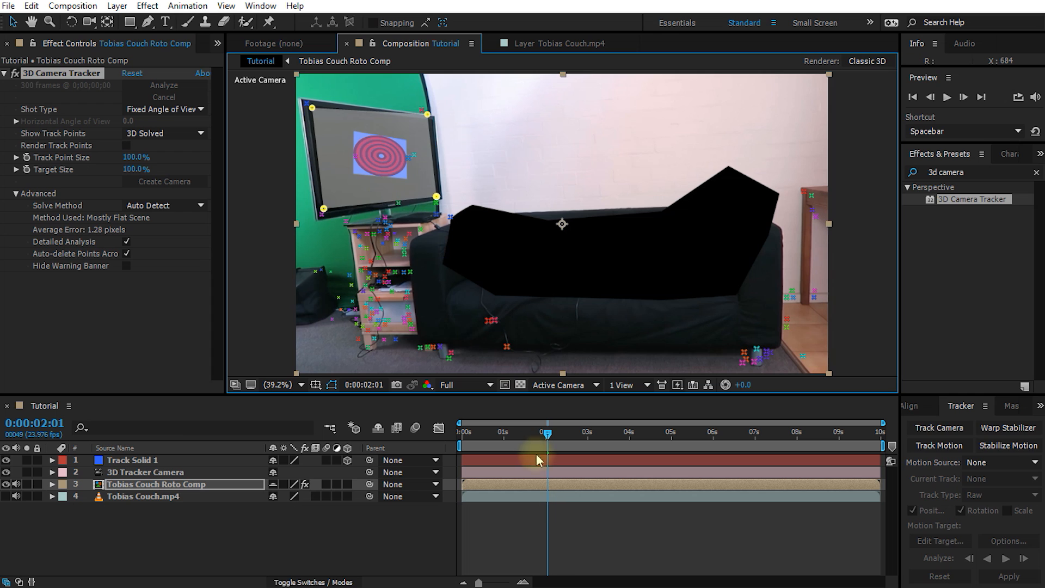
- Examine close up how well the tracked solid follows the TV screen up to 0:00:03:03
left_click_drag(551, 435, 584, 436)
scroll(349, 162, "up", 2)
key("space")
left_click_drag(420, 201, 552, 265)
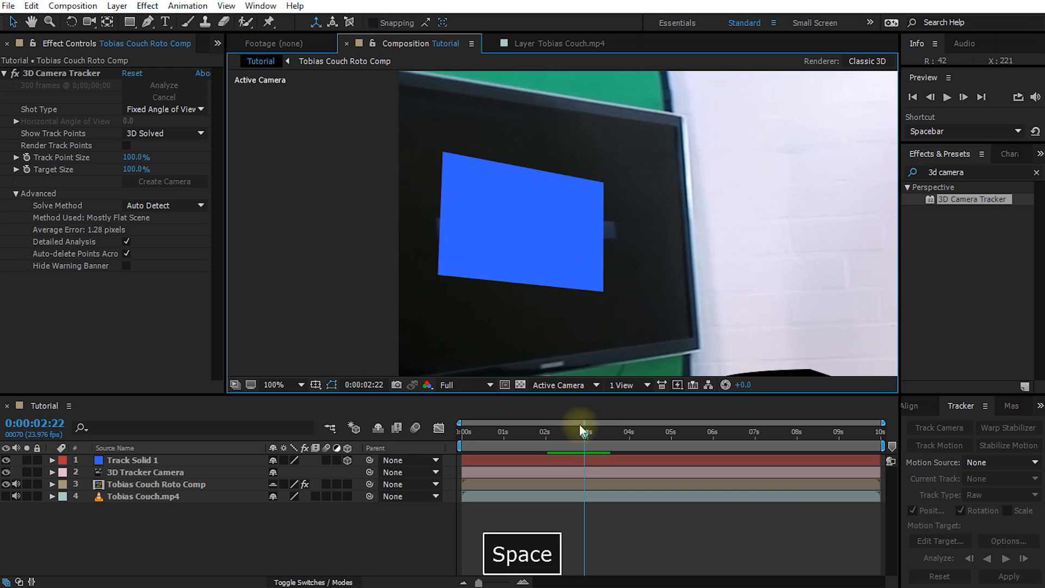
left_click_drag(587, 432, 595, 432)
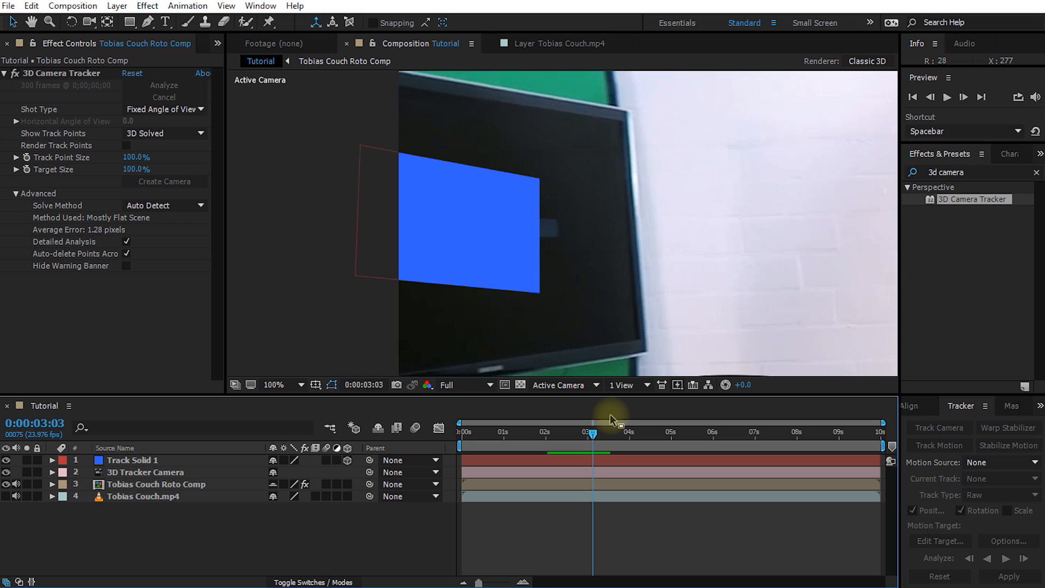
key("alt+slash")
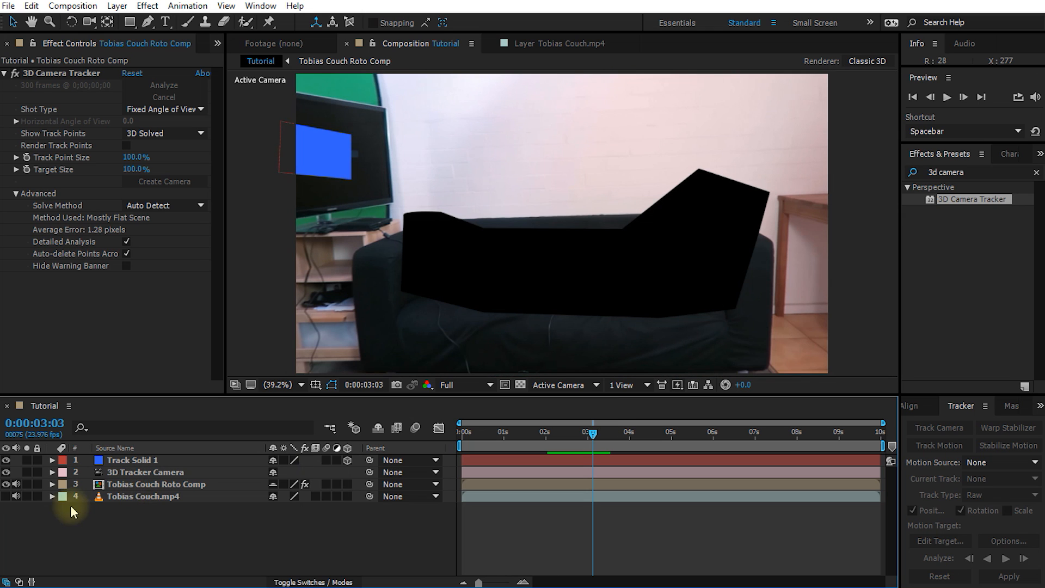
- Delete the Track Solid 1, 3D Tracker Camera and Tobias Couch Roto Comp layers
left_click(126, 460)
left_click(130, 482, "shift")
key("Delete")
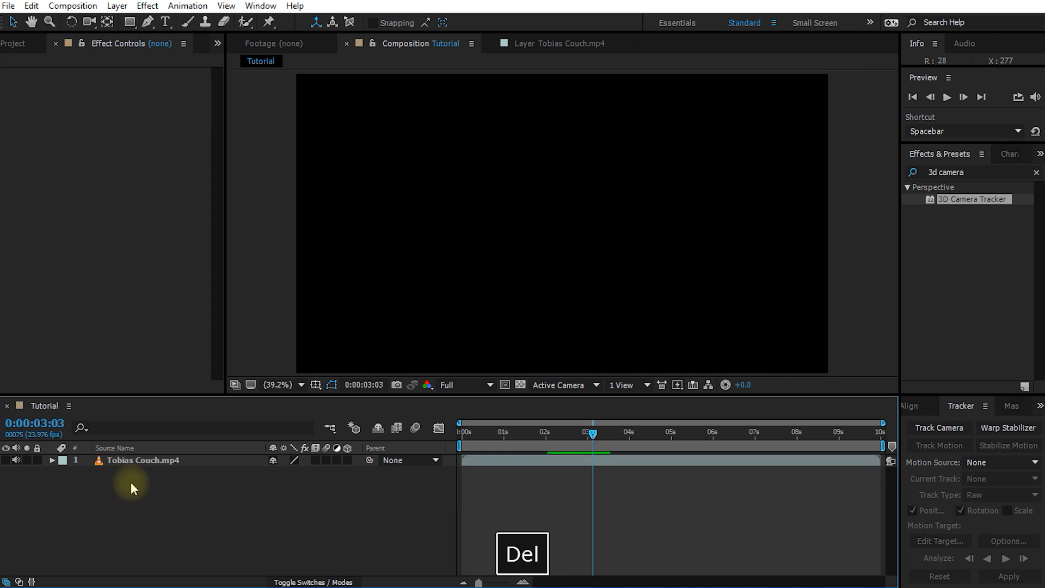
- Make the Tobias Couch.mp4 layer visible, go to 0:00:01:06 and select the layer
left_click(5, 460)
left_click_drag(603, 430, 514, 435)
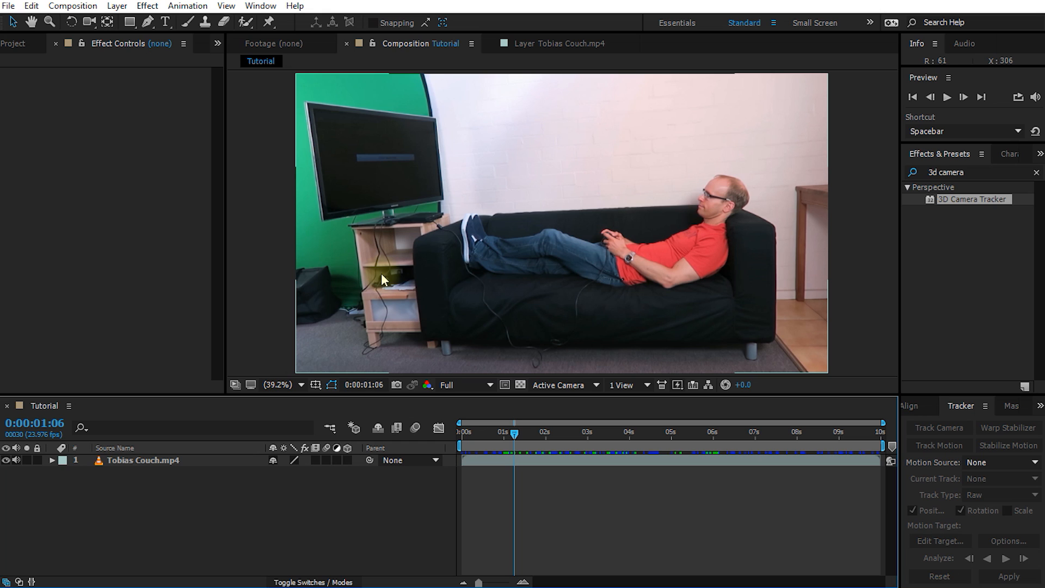
left_click(172, 464)
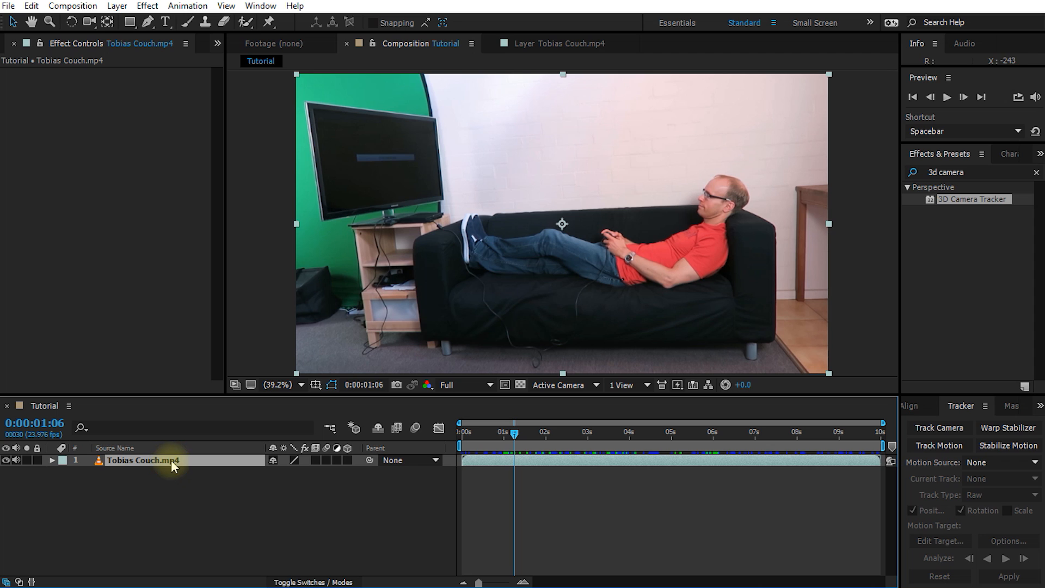
- Send the Tobias Couch.mp4 layer to mocha AE for tracking and create the Tobias Couch project with its default settings
left_click(187, 6)
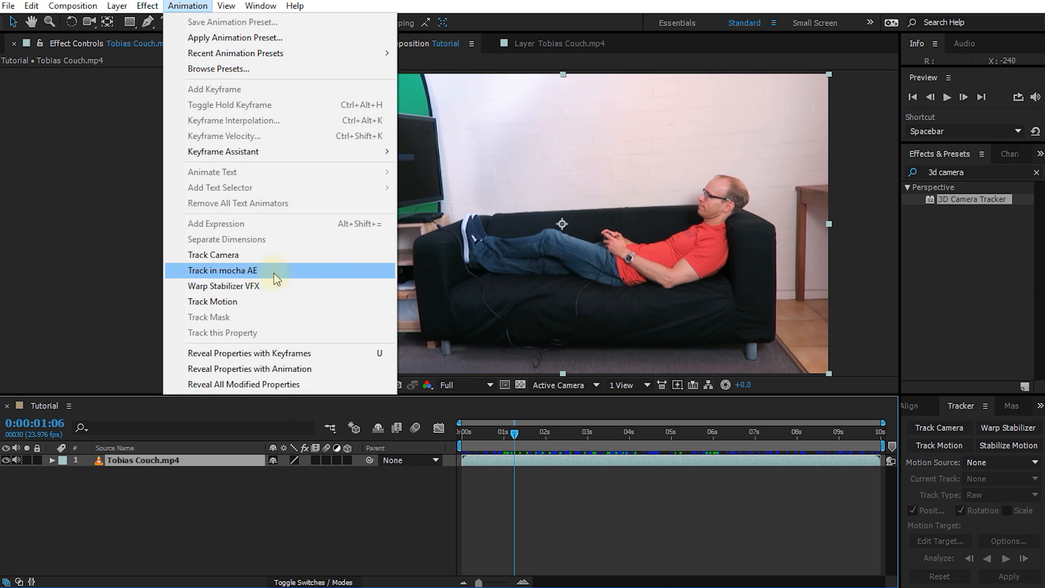
left_click(321, 270)
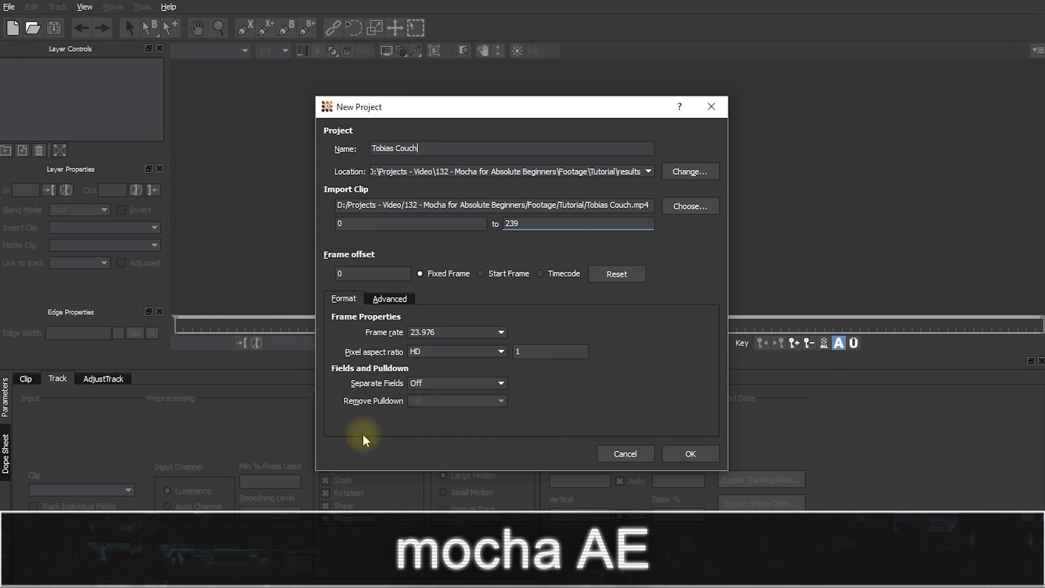
left_click_drag(453, 143, 274, 149)
left_click(494, 171)
left_click_drag(445, 170, 606, 170)
left_click(628, 173)
double_click(629, 173)
double_click(629, 170)
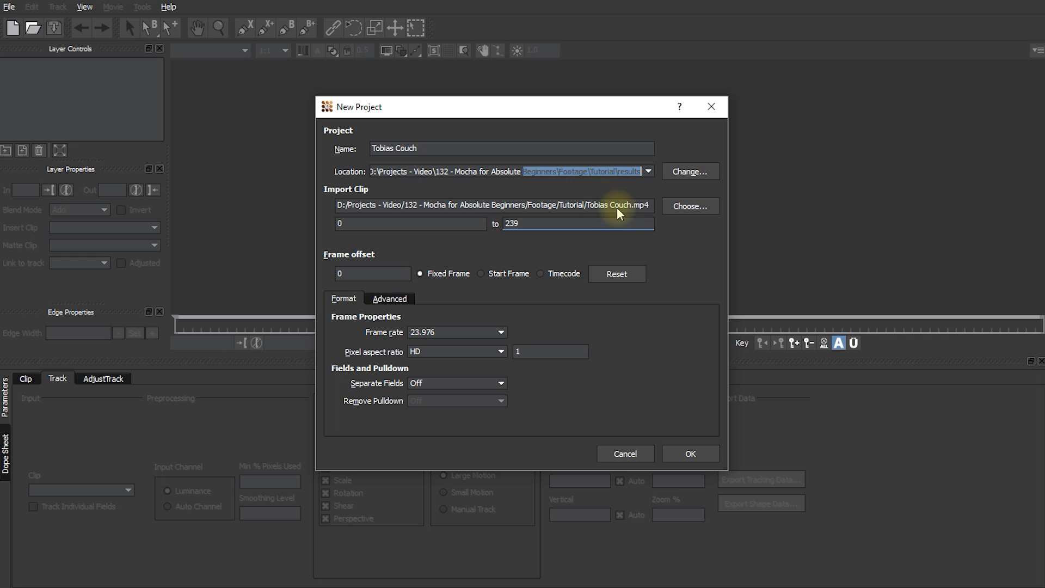
left_click(375, 224)
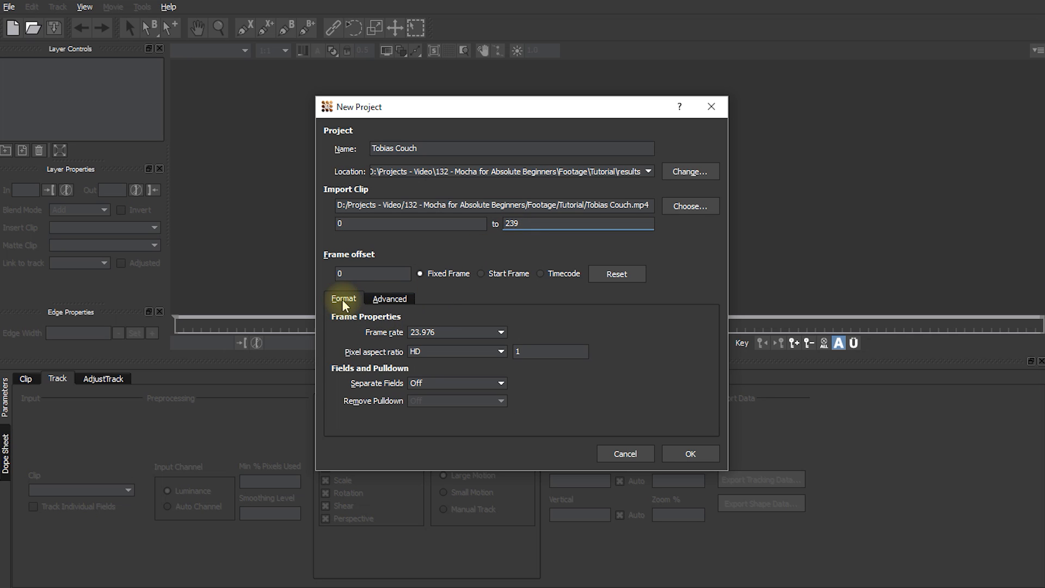
left_click(452, 332)
left_click(454, 335)
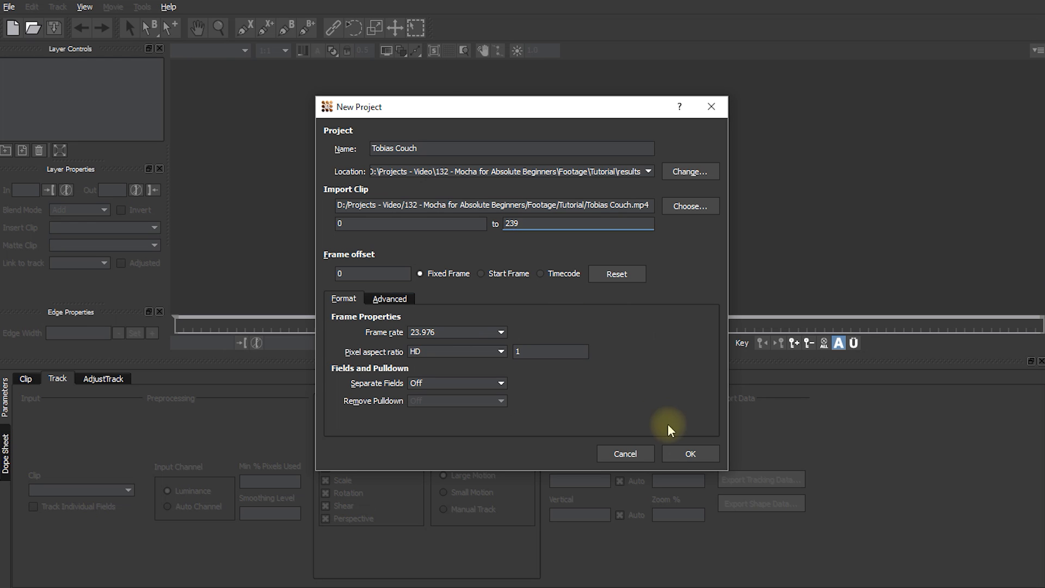
left_click(691, 455)
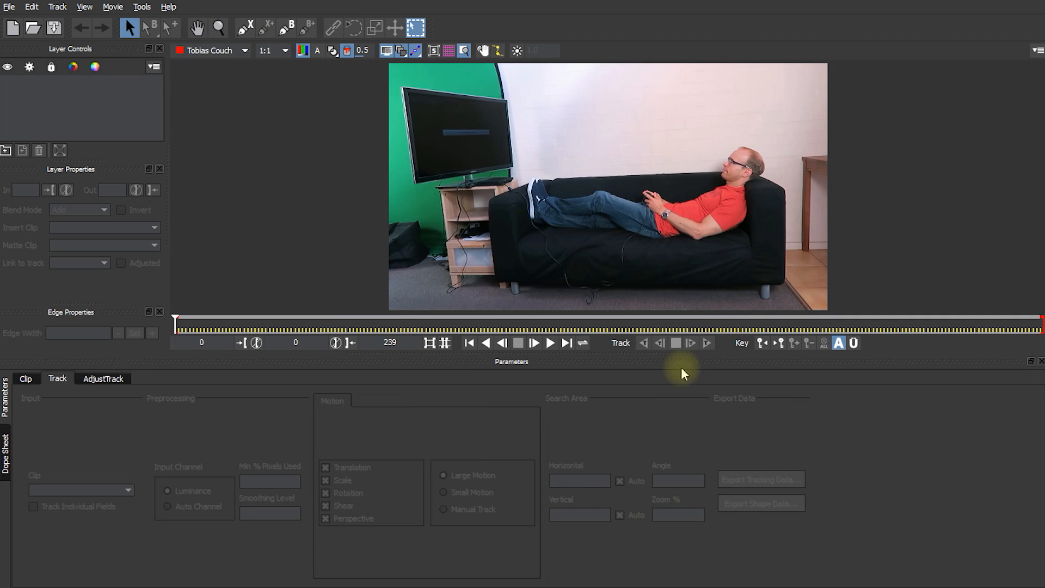
- At frame 57, draw a closed four-point X-spline around the TV's outer frame
left_click_drag(172, 327, 357, 337)
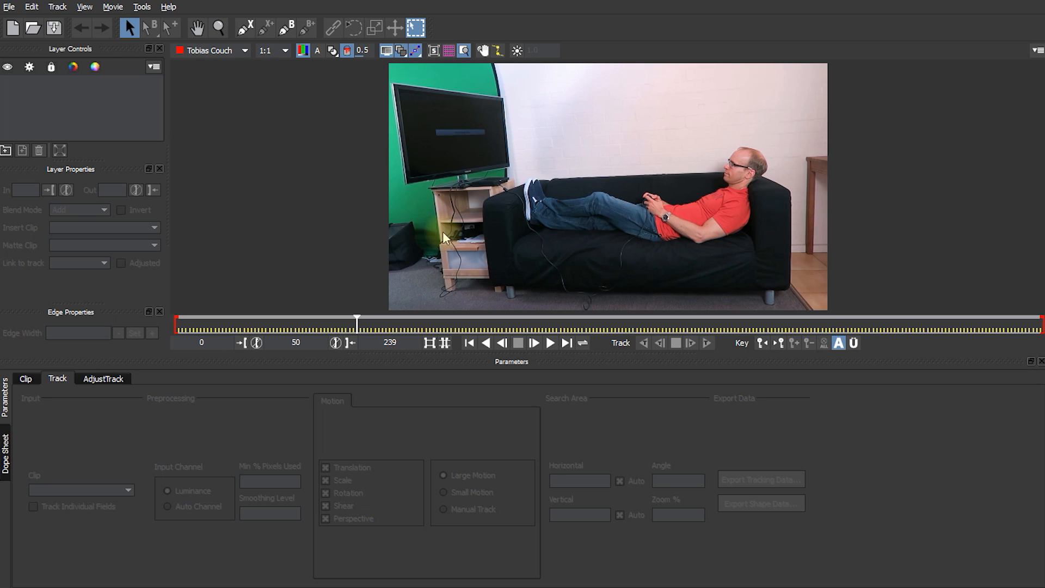
left_click_drag(348, 327, 383, 326)
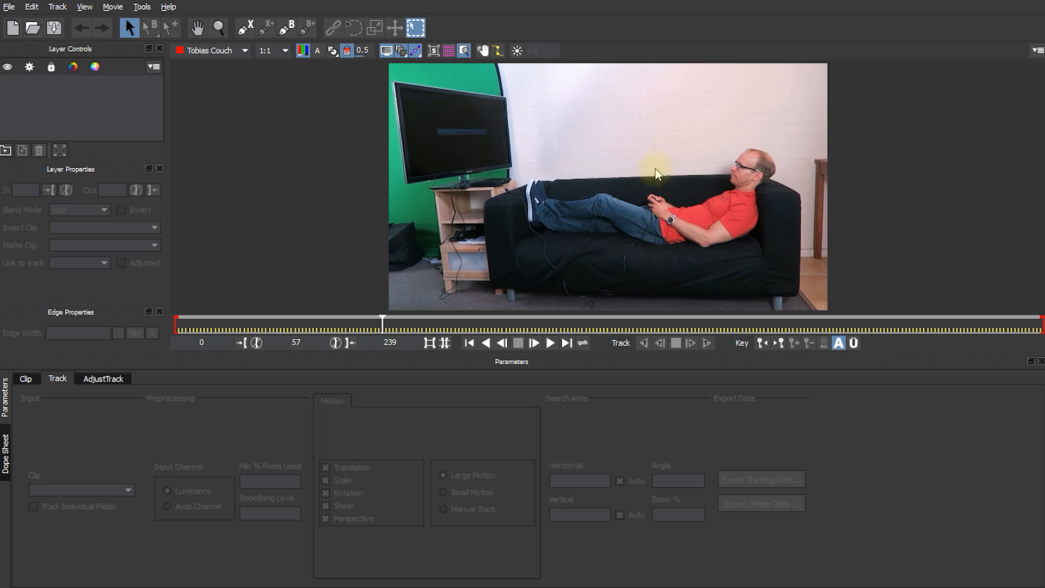
key("z")
left_click_drag(446, 137, 455, 109)
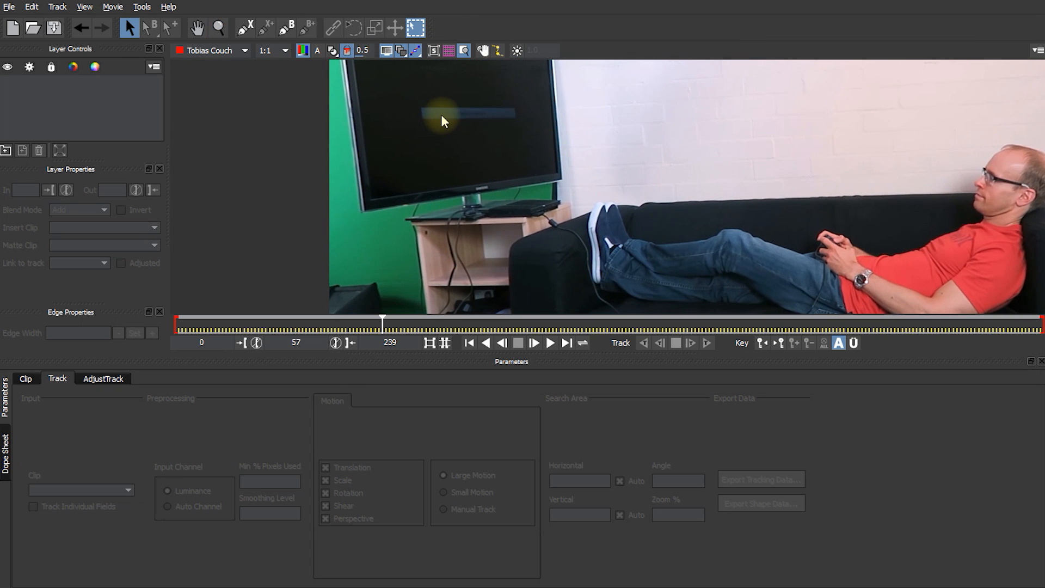
key("x")
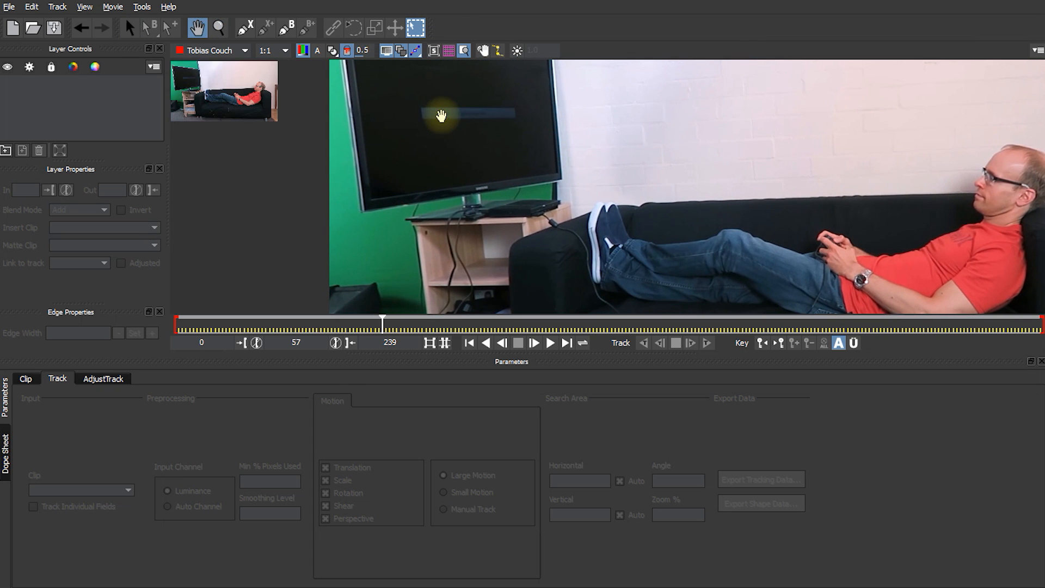
left_click_drag(441, 116, 500, 180)
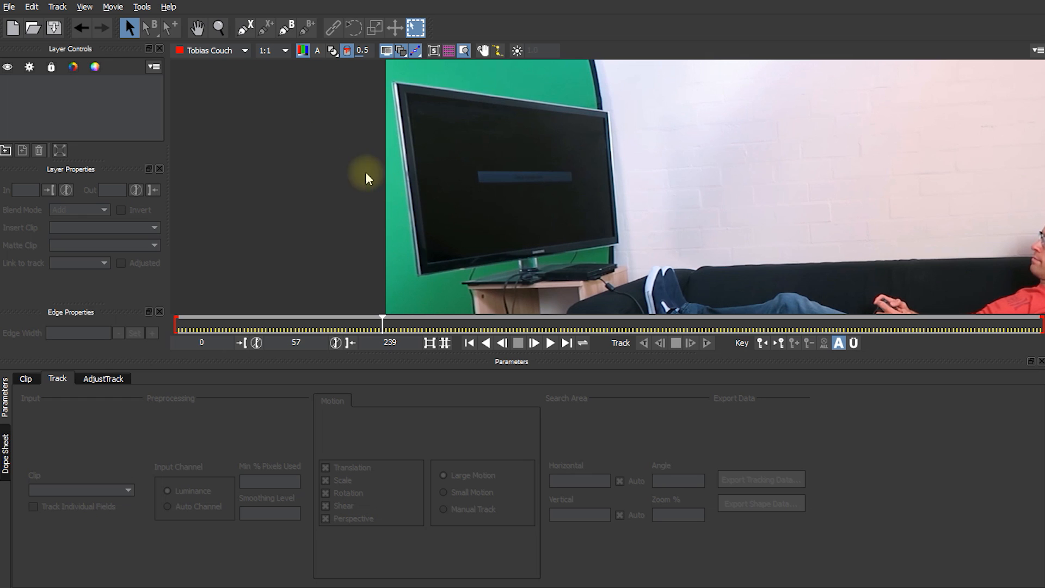
left_click(245, 28)
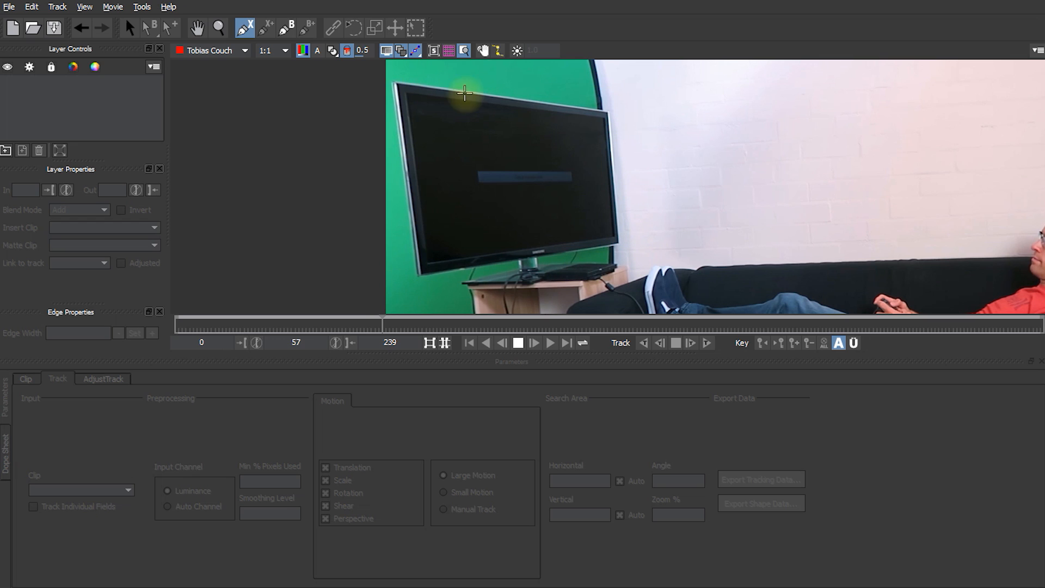
left_click(386, 75)
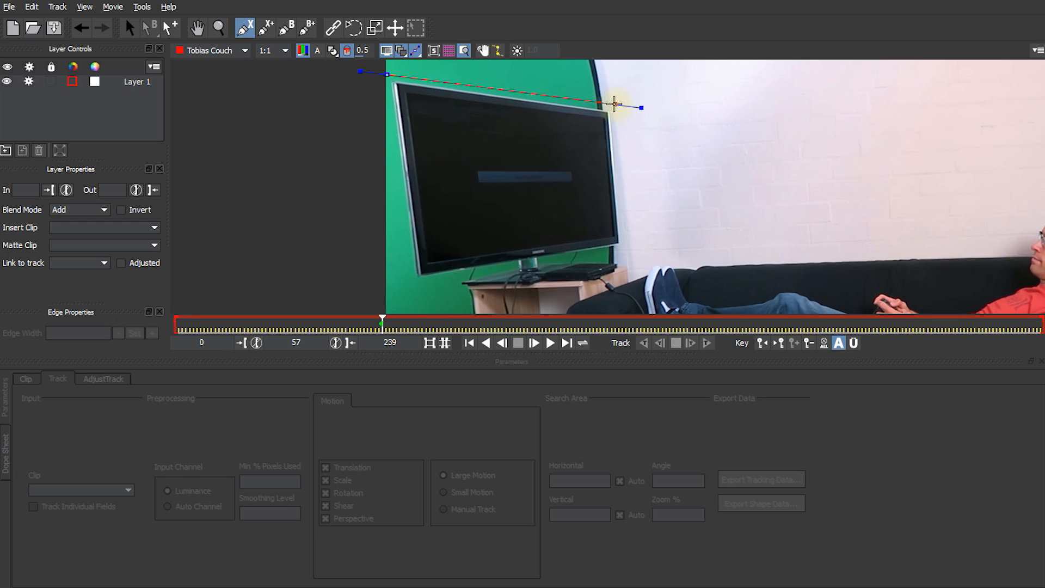
left_click(614, 107)
left_click(625, 251)
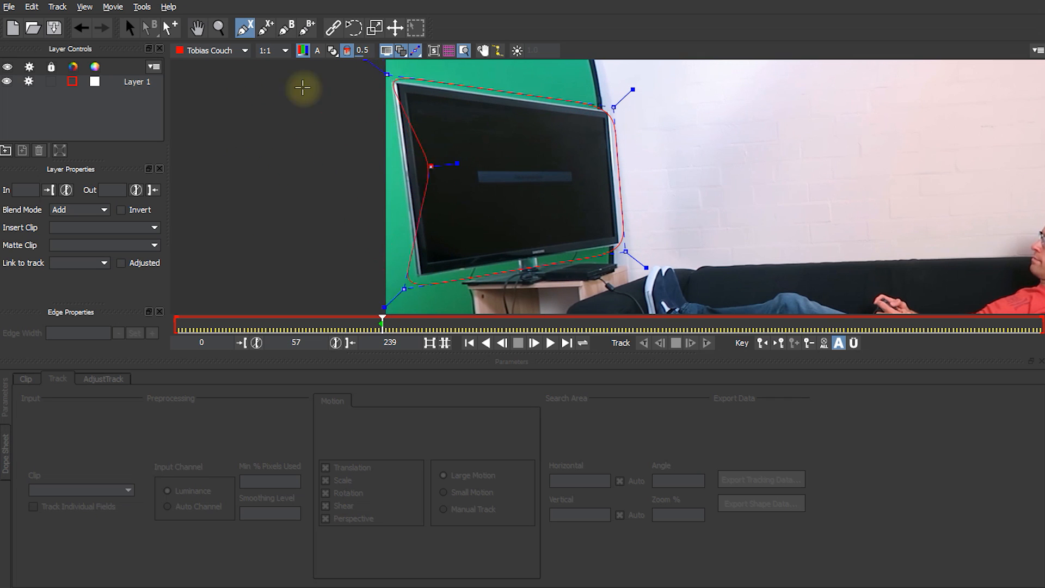
right_click(338, 166)
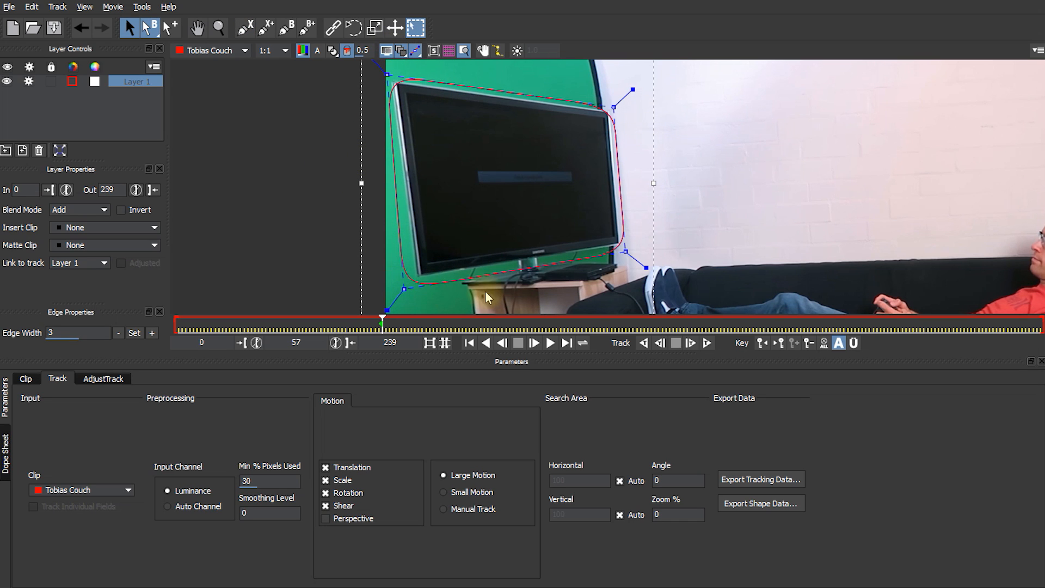
- Move the spline's two upper corner points slightly outward and turn all four rounded corners into sharp ones
left_click_drag(388, 73, 380, 71)
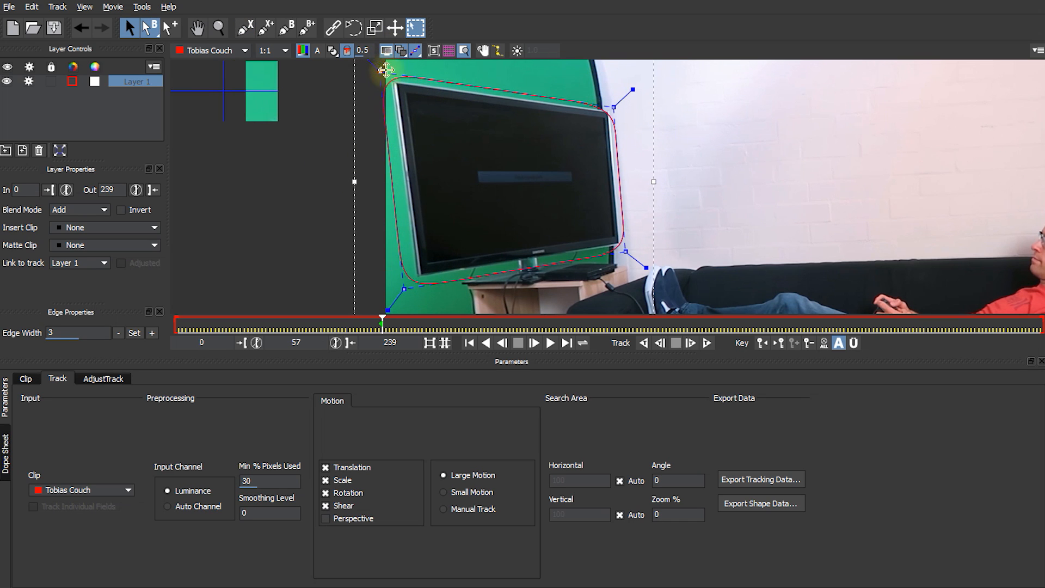
left_click_drag(613, 107, 618, 99)
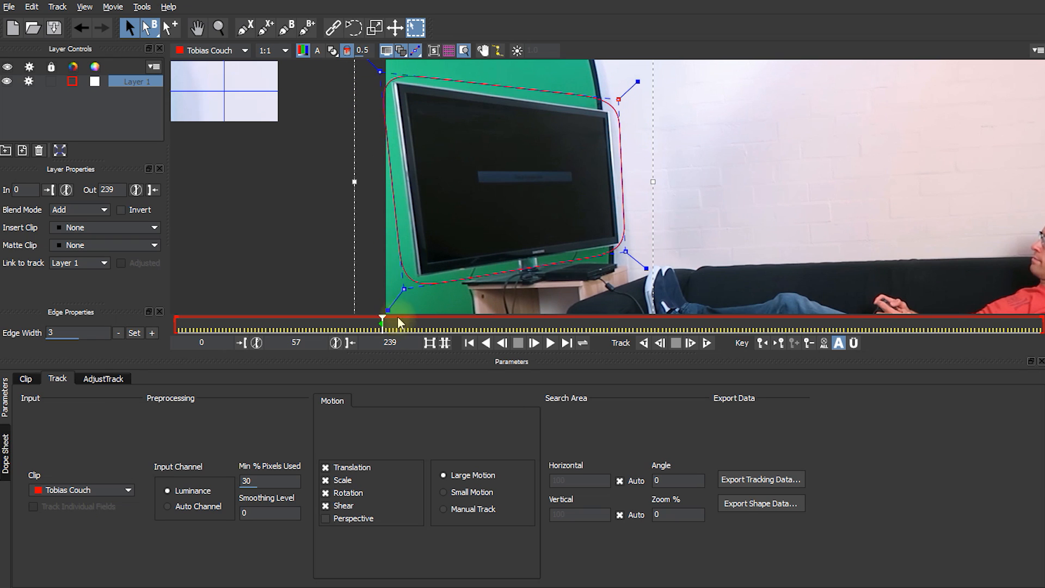
mouse_move(388, 309)
left_mouse_down()
mouse_move(395, 296)
mouse_move(385, 320)
mouse_move(406, 282)
mouse_move(385, 312)
left_mouse_up()
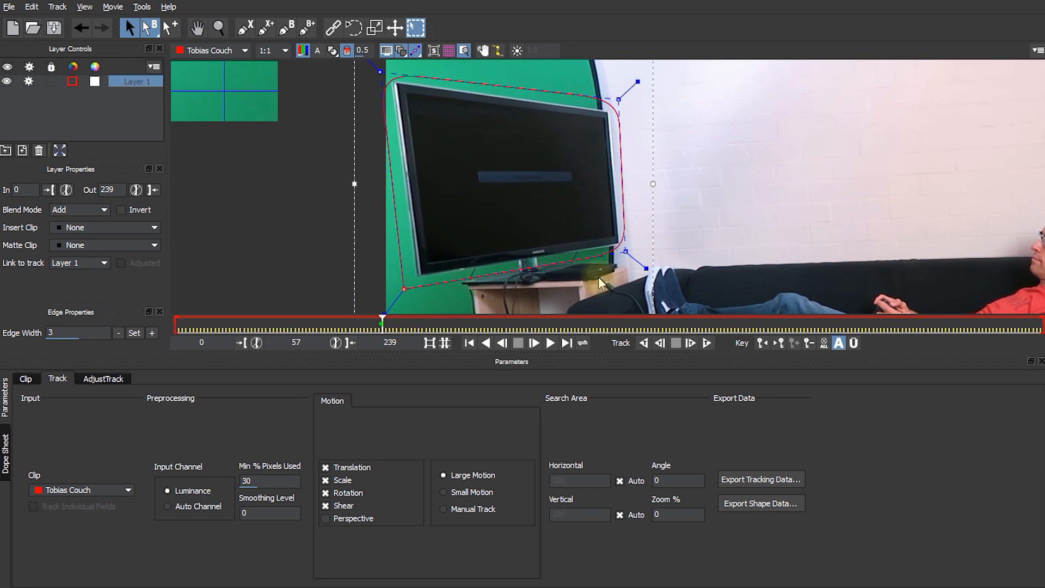
mouse_move(646, 268)
left_mouse_down()
mouse_move(606, 246)
mouse_move(637, 275)
mouse_move(651, 271)
left_mouse_up()
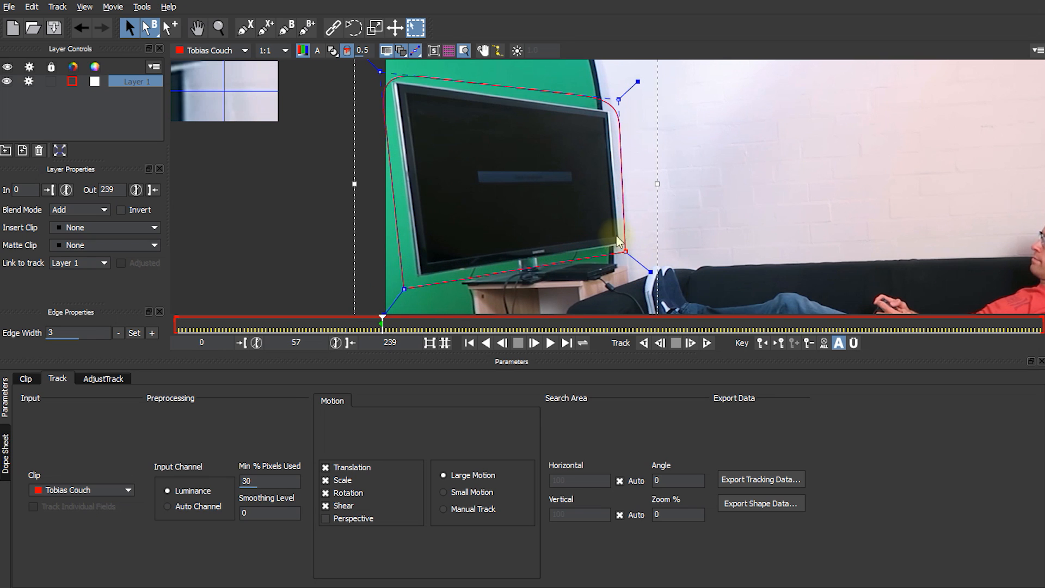
left_click(638, 83)
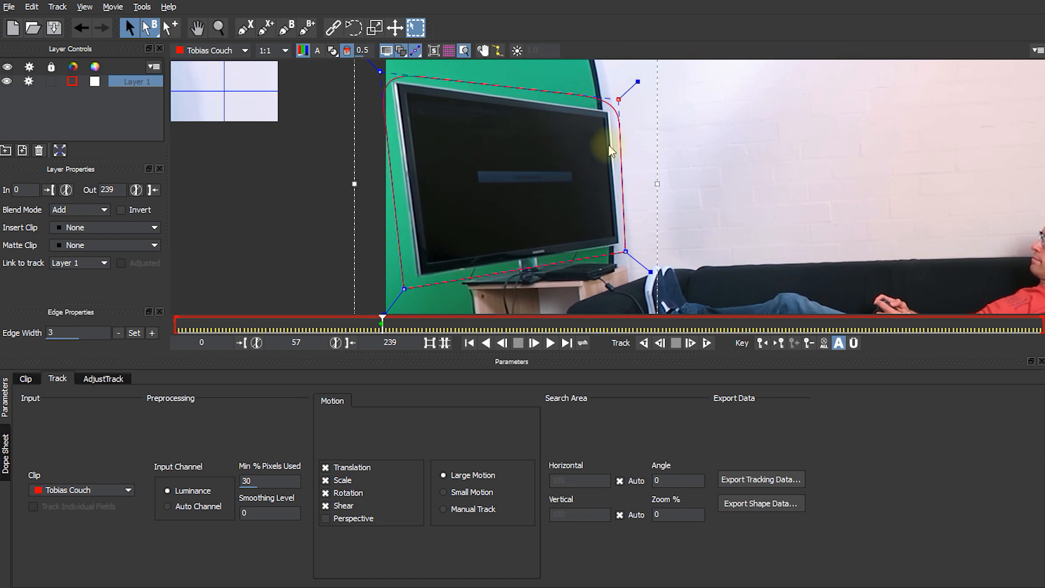
key("ctrl+a")
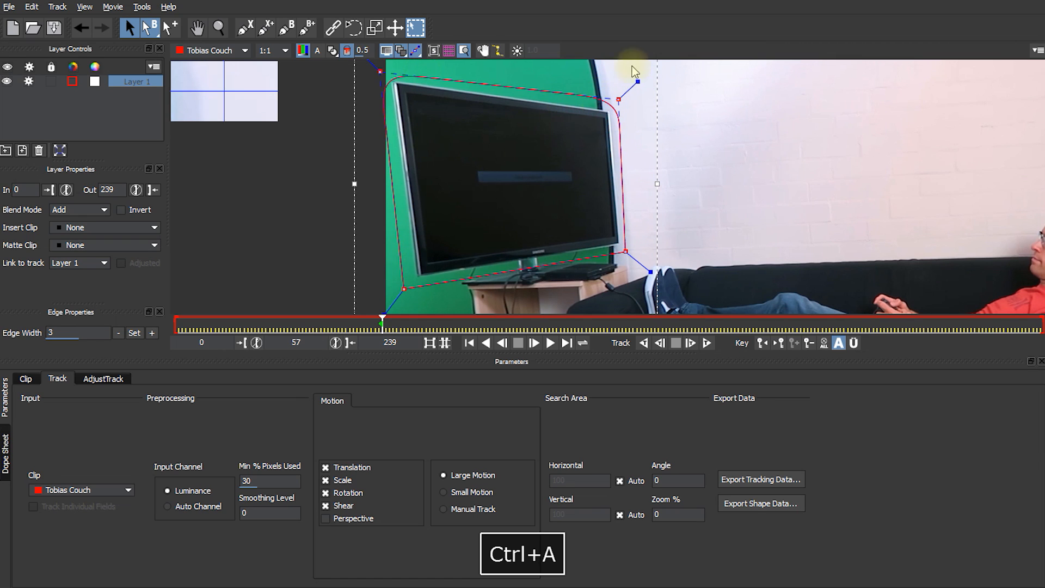
mouse_move(637, 83)
left_mouse_down()
mouse_move(615, 102)
mouse_move(641, 79)
left_mouse_up()
- Fit the spline's four corner points closely around the corners of the TV's outer frame
left_click_drag(404, 286, 411, 280)
left_click(397, 89)
left_click_drag(384, 66, 387, 78)
left_click_drag(626, 92, 611, 108)
left_click_drag(633, 245, 623, 244)
left_click_drag(411, 283, 415, 281)
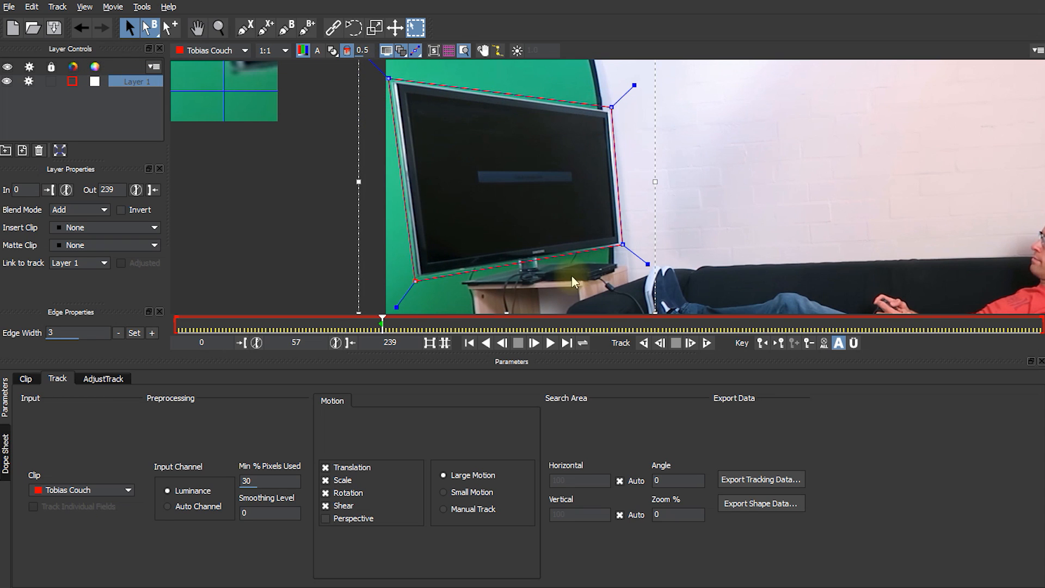
- Rename the spline layer as Screen
double_click(139, 83)
type("Screen")
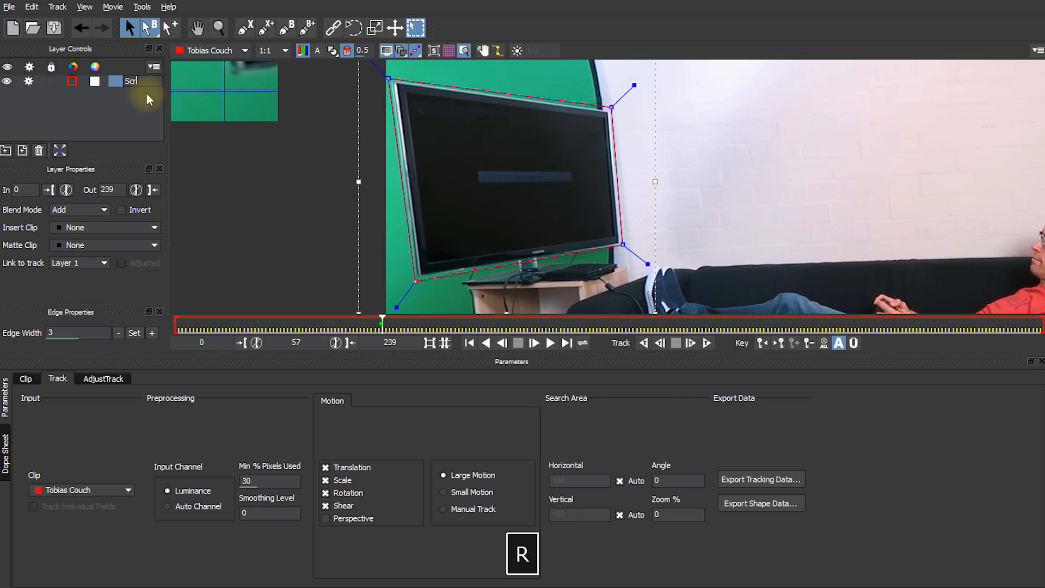
key("Return")
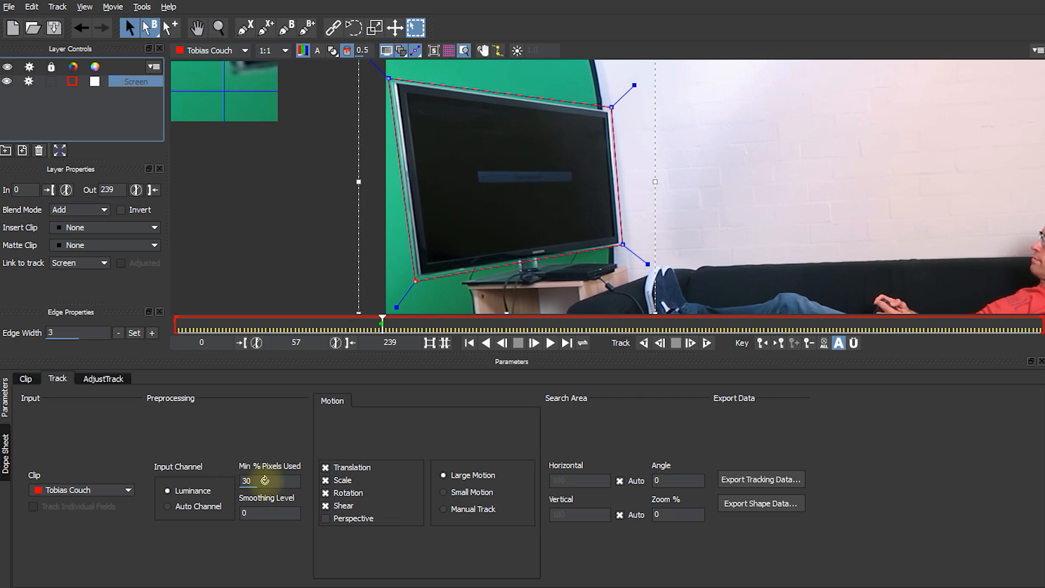
- Set the minimum percentage of pixels used to 90 and include Perspective in the tracked motion
left_click(261, 452)
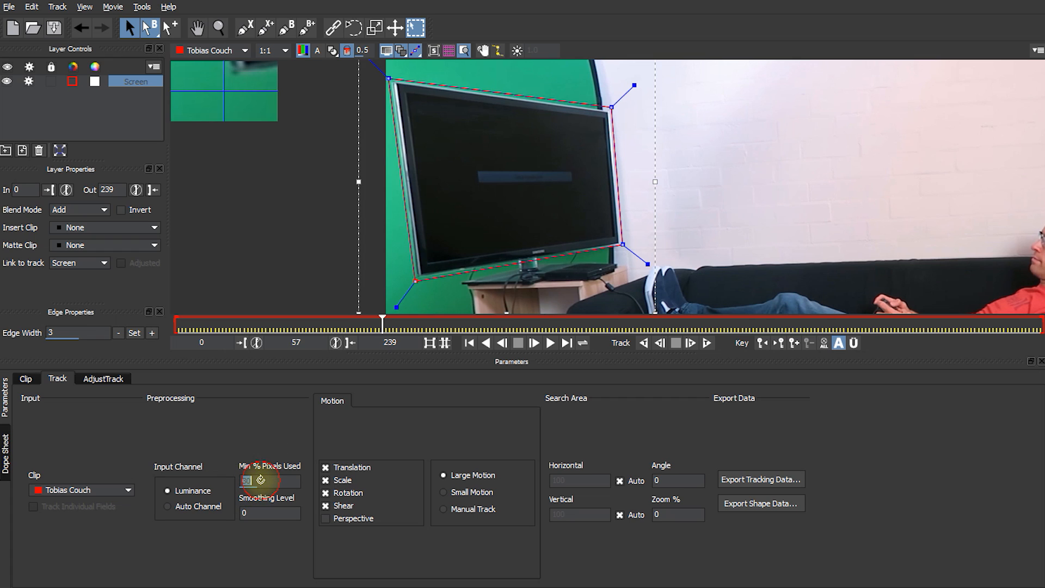
type("51")
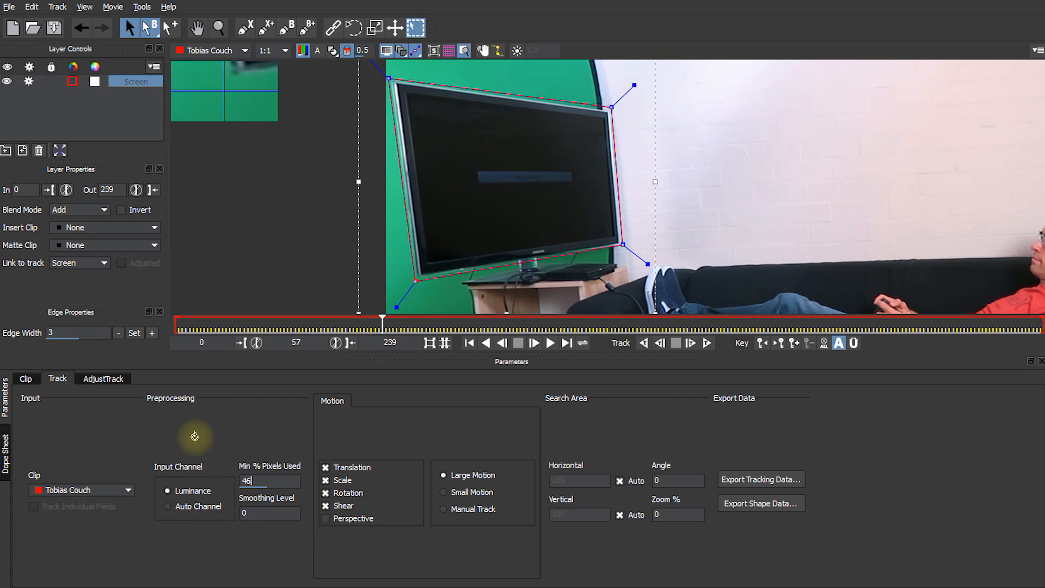
key("BackSpace")
key("BackSpace")
type("85")
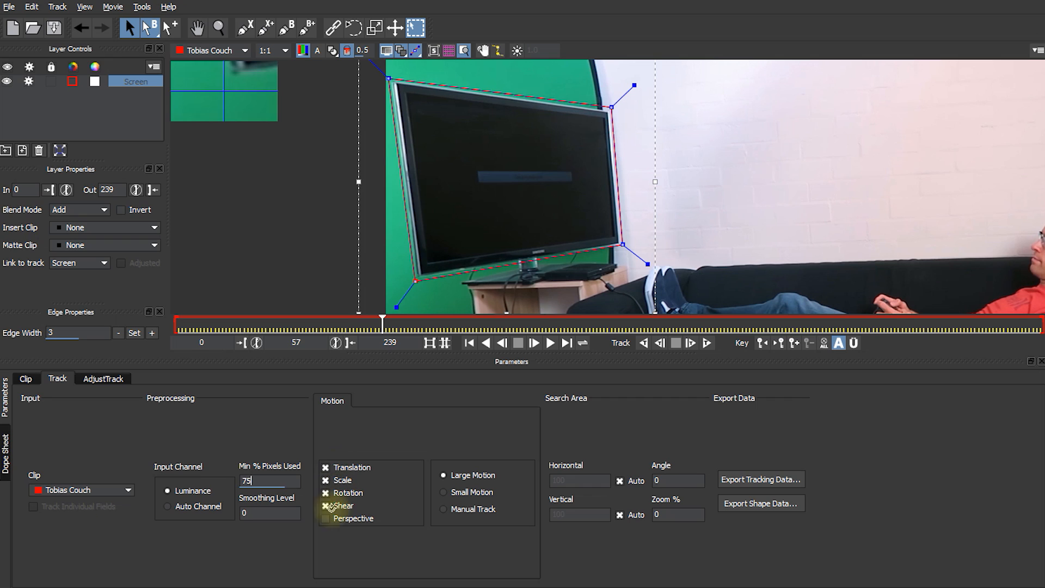
key("BackSpace")
type("9")
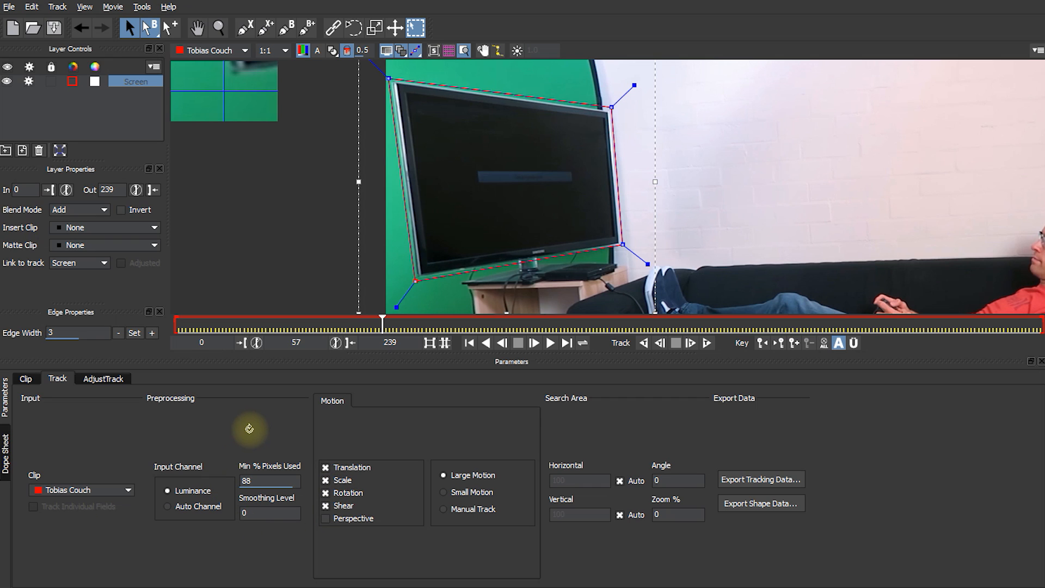
key("BackSpace")
key("BackSpace")
type("90")
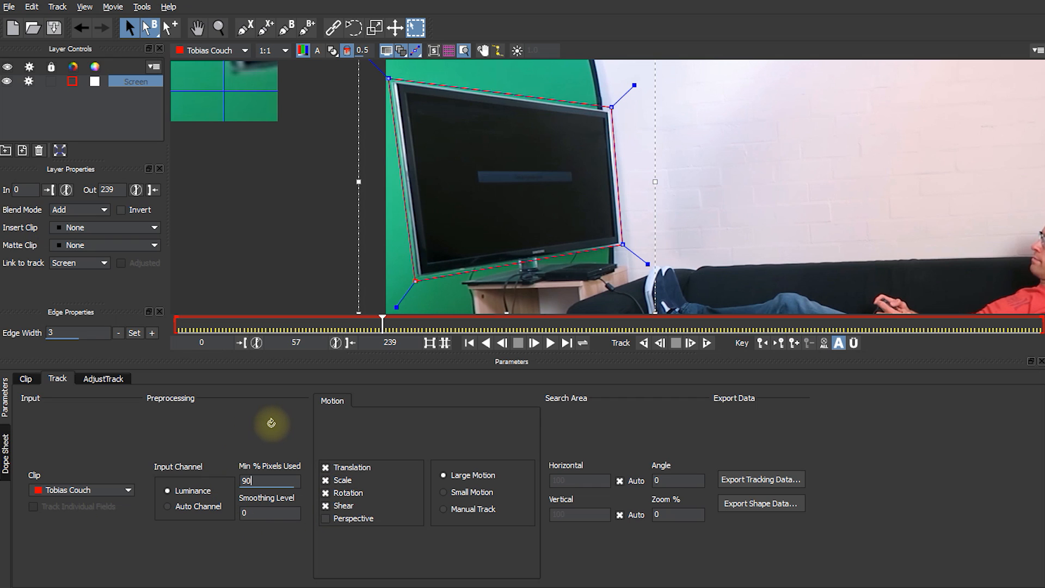
left_click(251, 510)
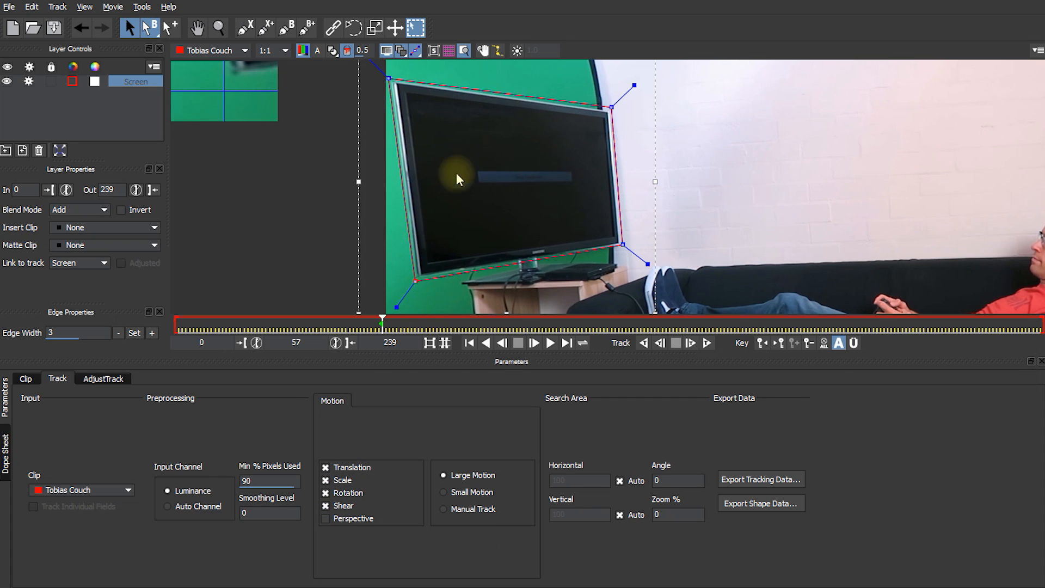
mouse_move(383, 324)
left_mouse_down()
mouse_move(567, 327)
mouse_move(439, 322)
mouse_move(399, 338)
mouse_move(409, 341)
mouse_move(381, 340)
left_mouse_up()
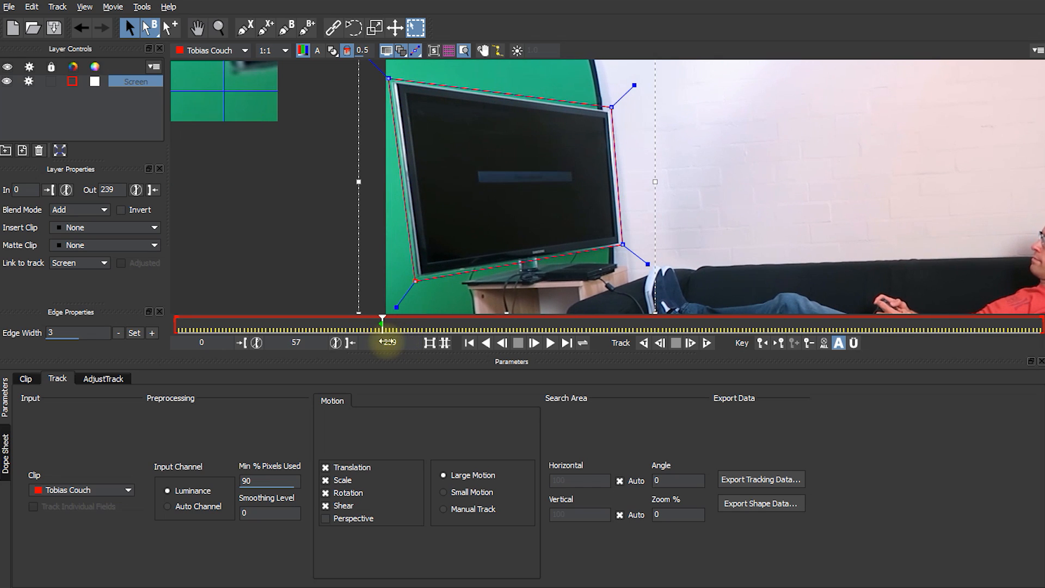
left_click(326, 518)
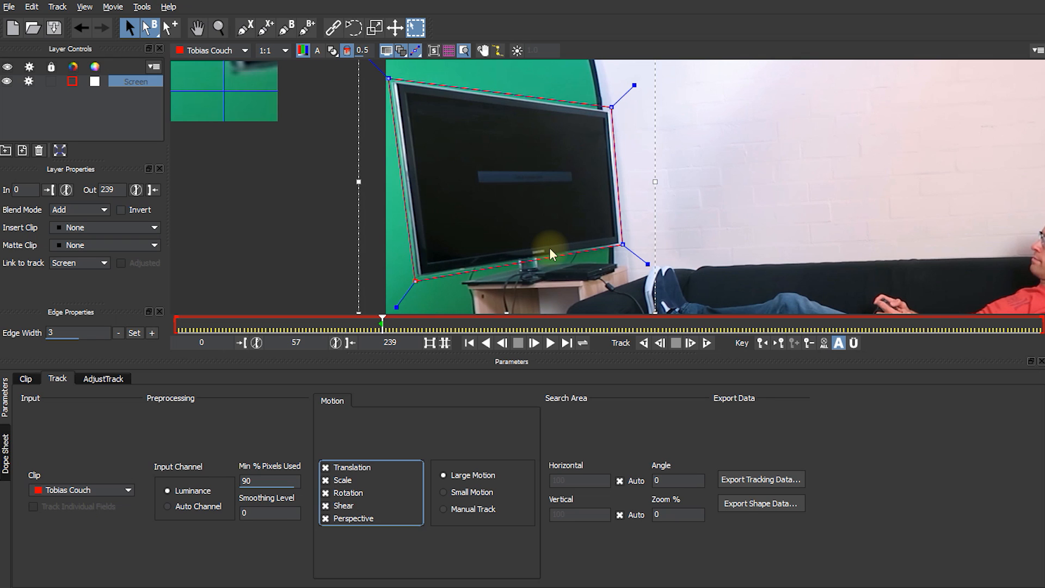
- Move the Screen spline onto the bare wall beside the TV and place it back around the TV
left_click_drag(358, 168, 712, 168)
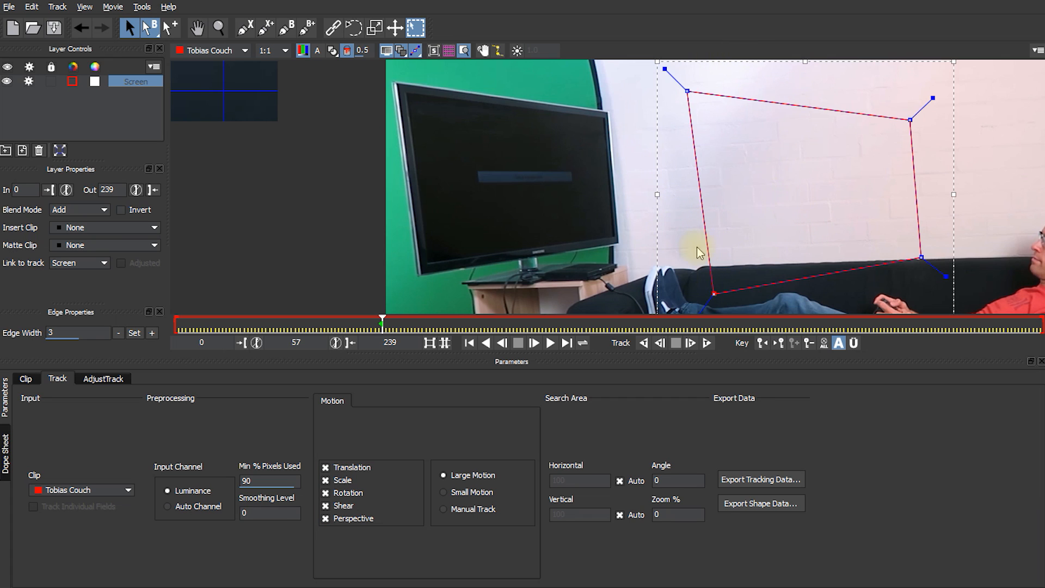
left_click_drag(658, 200, 360, 188)
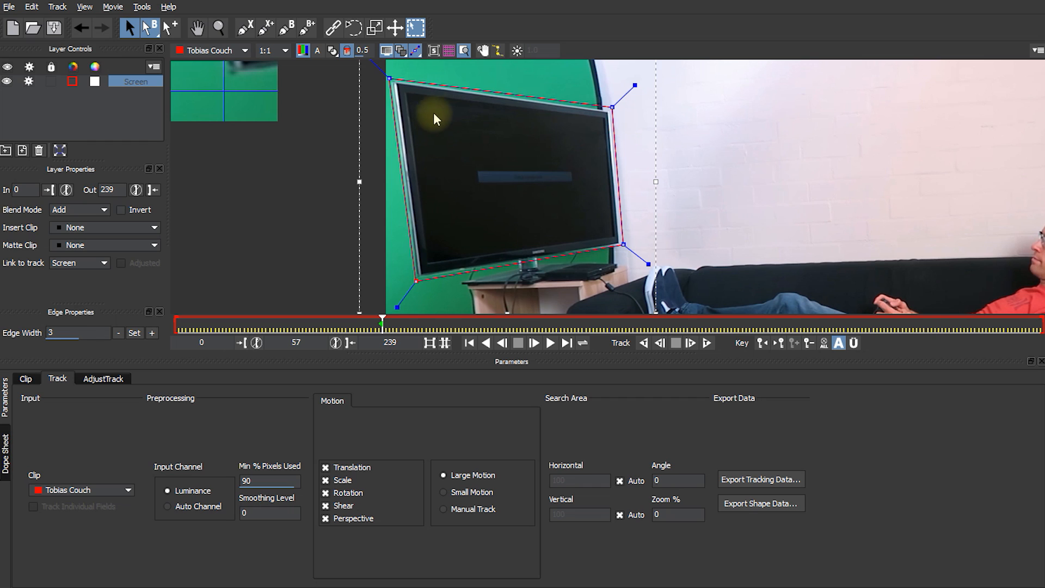
- Show the planar surface and move its four corners onto the corners of the TV's display area
left_click(435, 51)
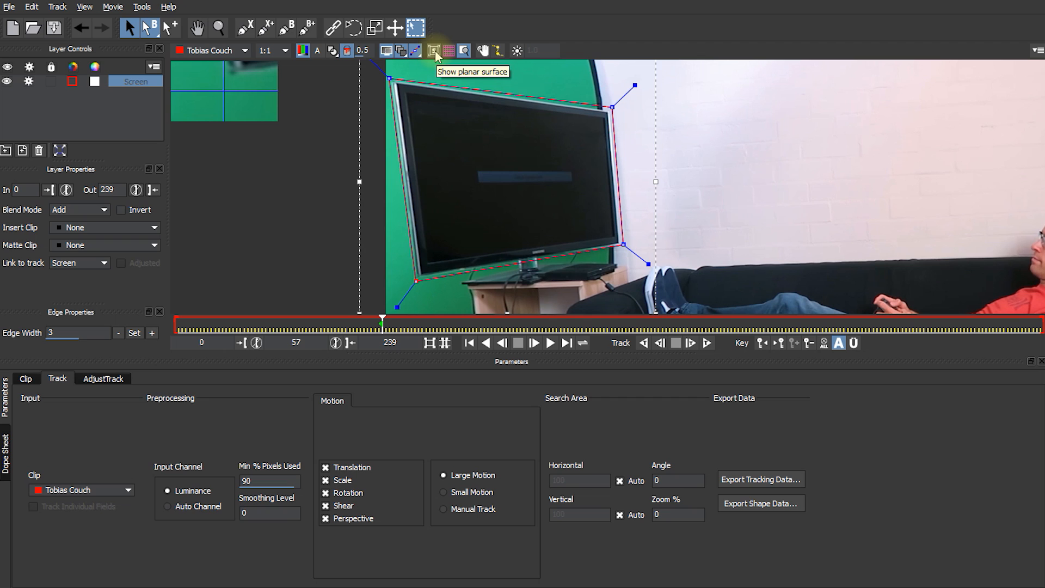
left_click(435, 51)
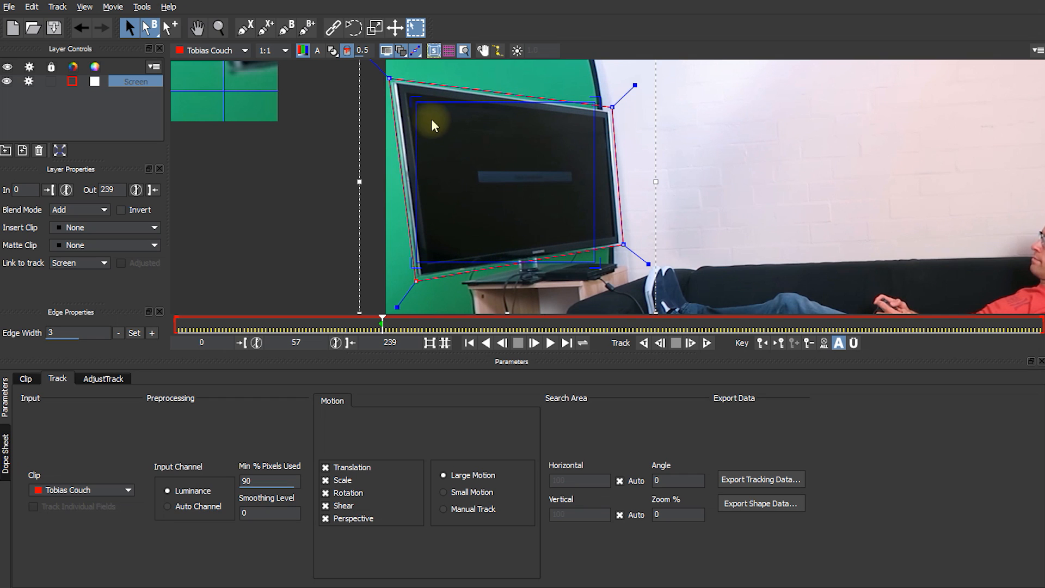
left_click_drag(418, 100, 406, 93)
left_click_drag(596, 95, 607, 115)
left_click_drag(595, 265, 618, 240)
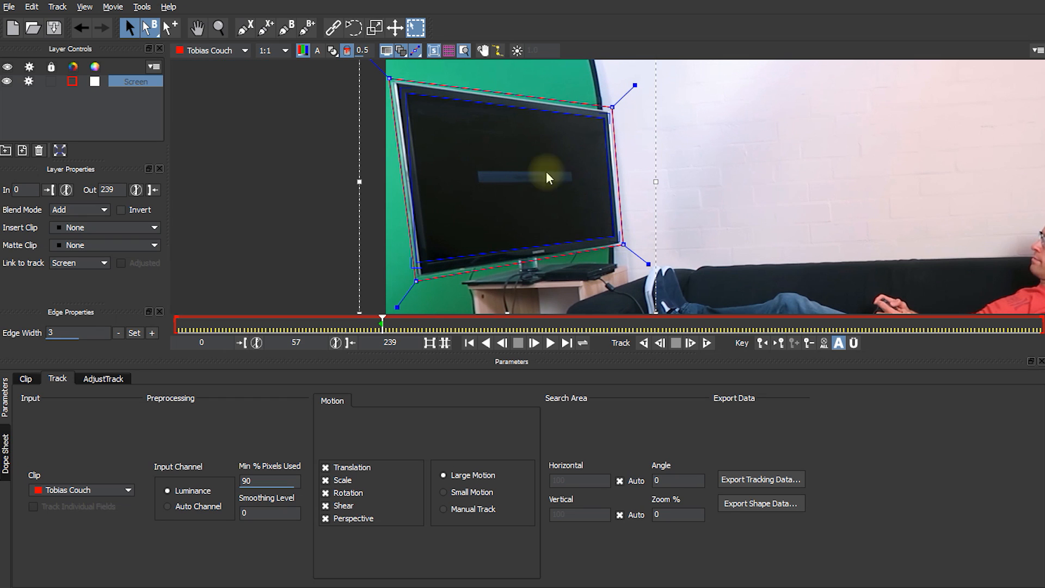
left_click_drag(416, 262, 429, 262)
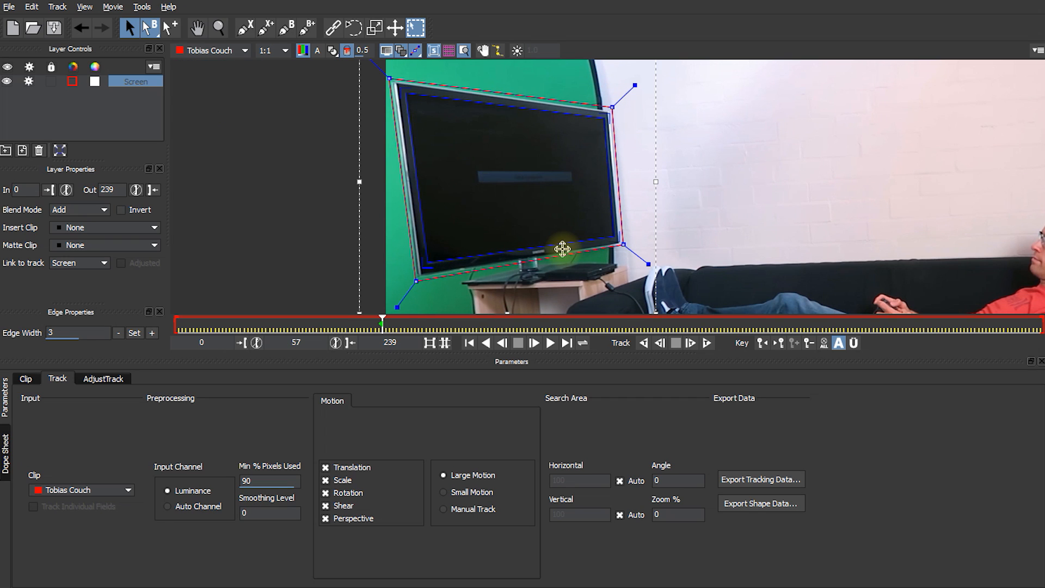
- Fine-tune the planar surface's four corners so they sit exactly on the inner edge of the TV frame
left_click_drag(608, 114, 611, 112)
left_click_drag(611, 234, 614, 236)
left_click_drag(426, 264, 426, 264)
left_click_drag(402, 97, 406, 94)
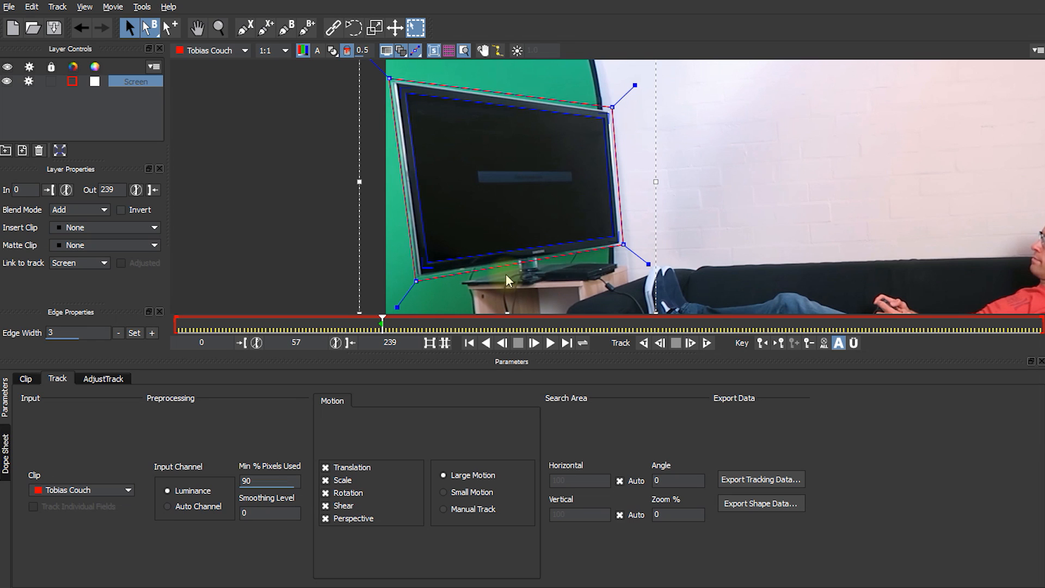
- Show the planar grid over the TV's plane and fit the whole frame in the viewer
left_click(448, 50)
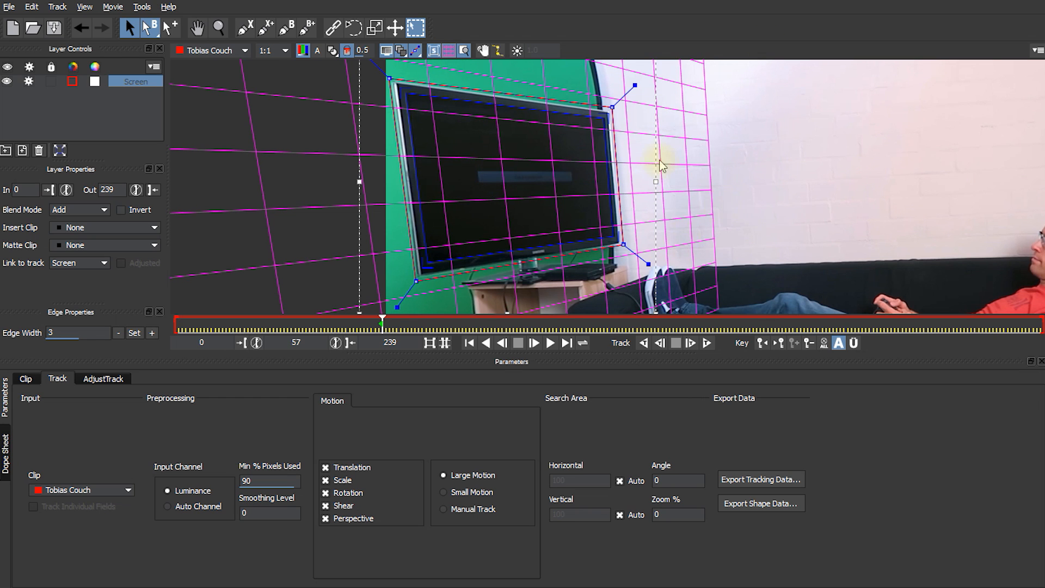
key("asterisk")
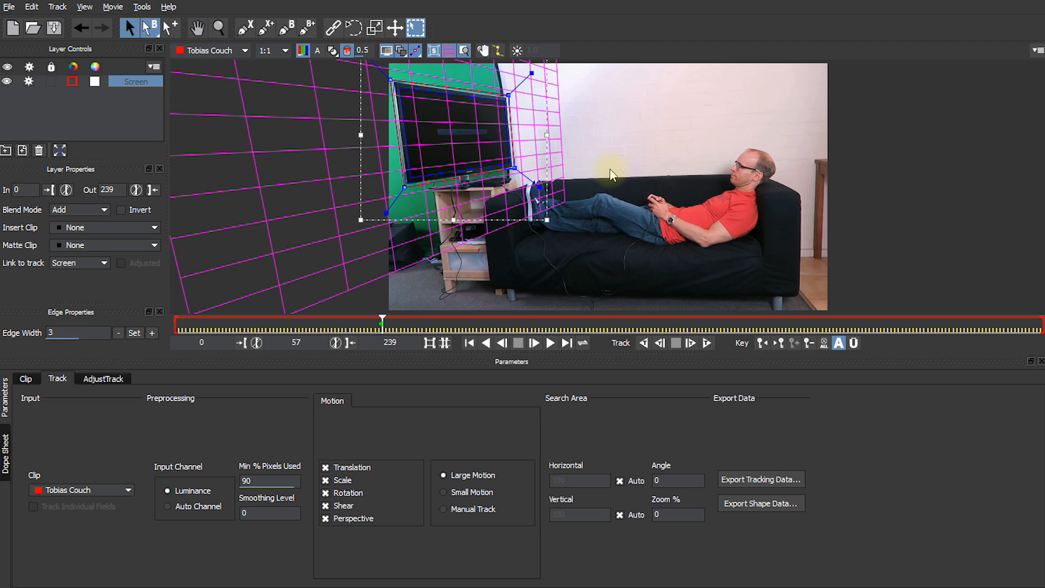
mouse_move(504, 102)
left_mouse_down()
mouse_move(508, 121)
mouse_move(504, 101)
left_mouse_up()
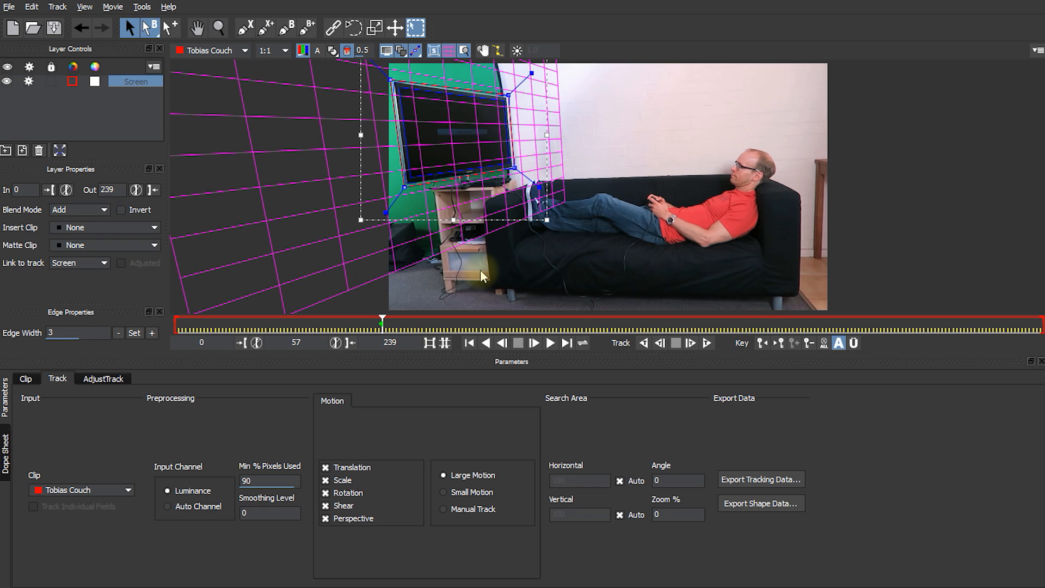
- Track the Screen layer backward from frame 57 to frame 0, pausing once for a closer view of the TV
left_click(645, 343)
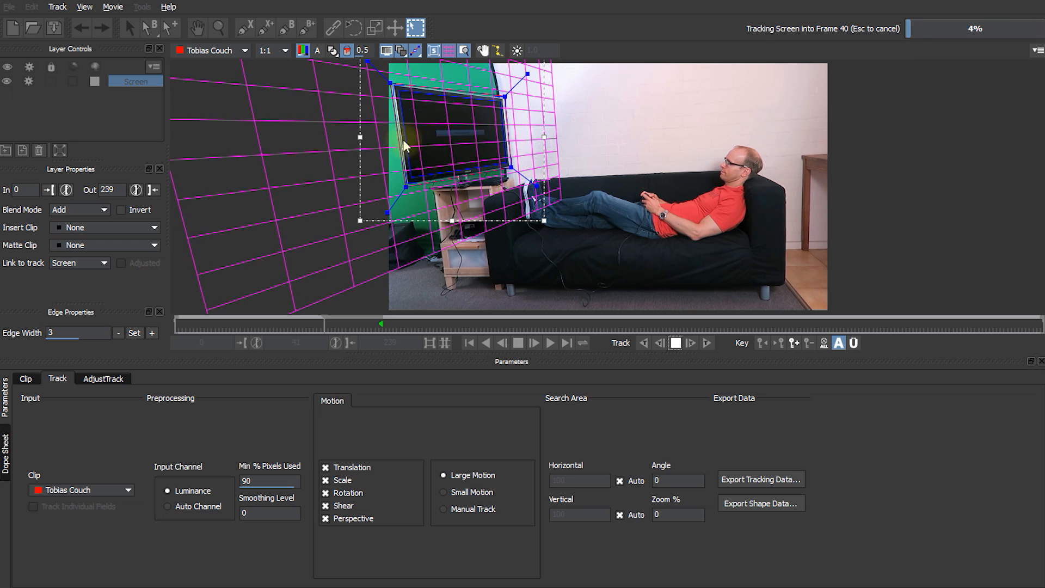
key("Escape")
key("z")
left_click_drag(442, 136, 441, 105)
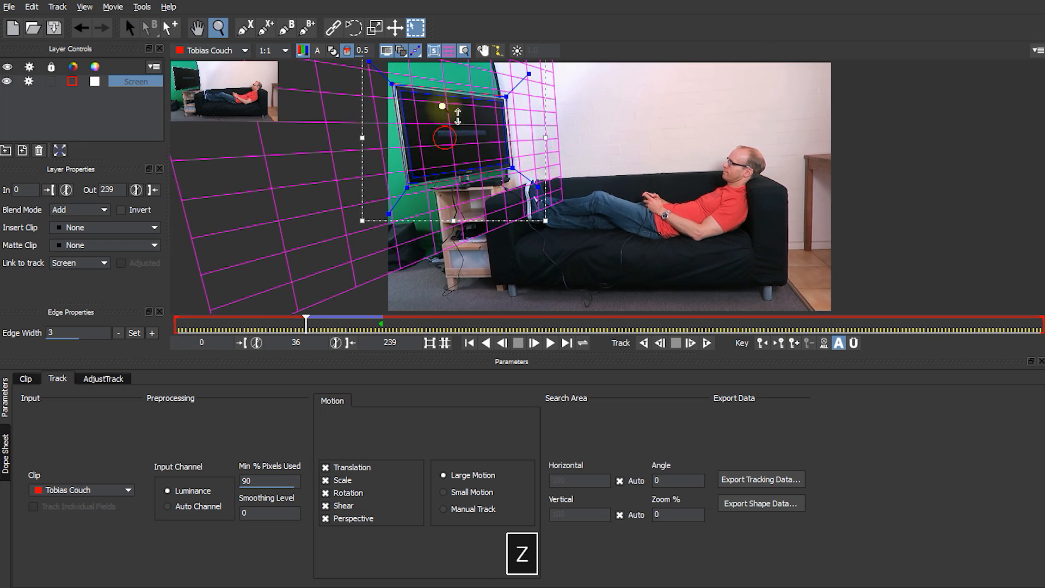
left_click_drag(436, 168, 440, 98)
left_click_drag(448, 196, 524, 223)
key("x")
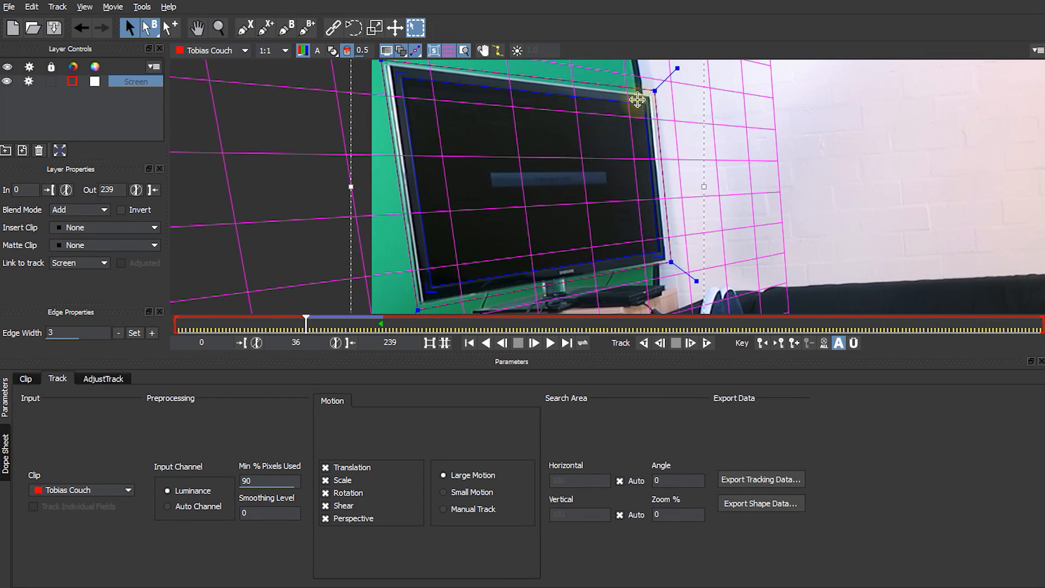
left_click(643, 343)
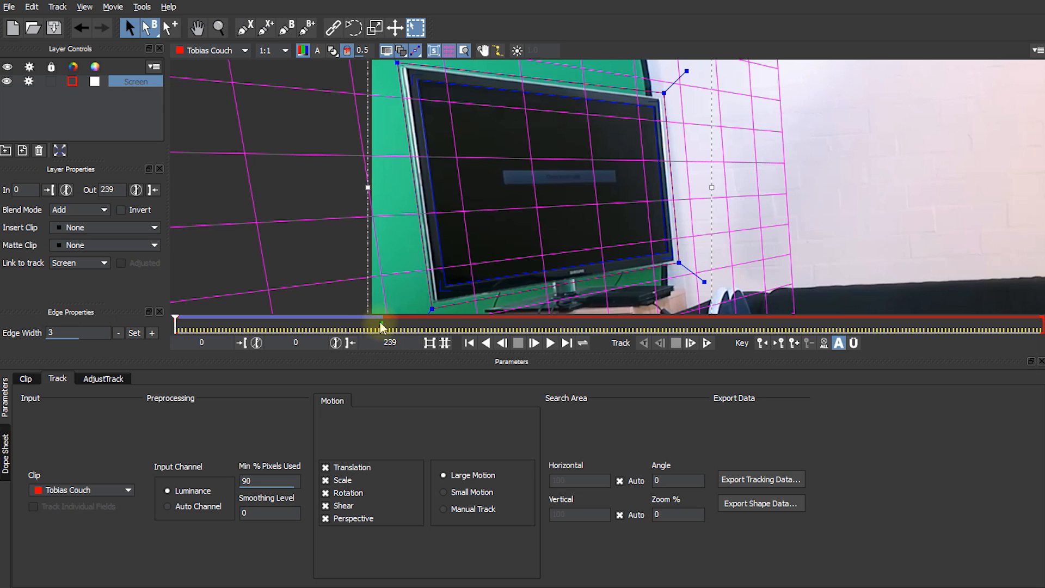
- Return to frame 57 and track the Screen layer forward, stopping at frame 183
left_click_drag(176, 326, 382, 326)
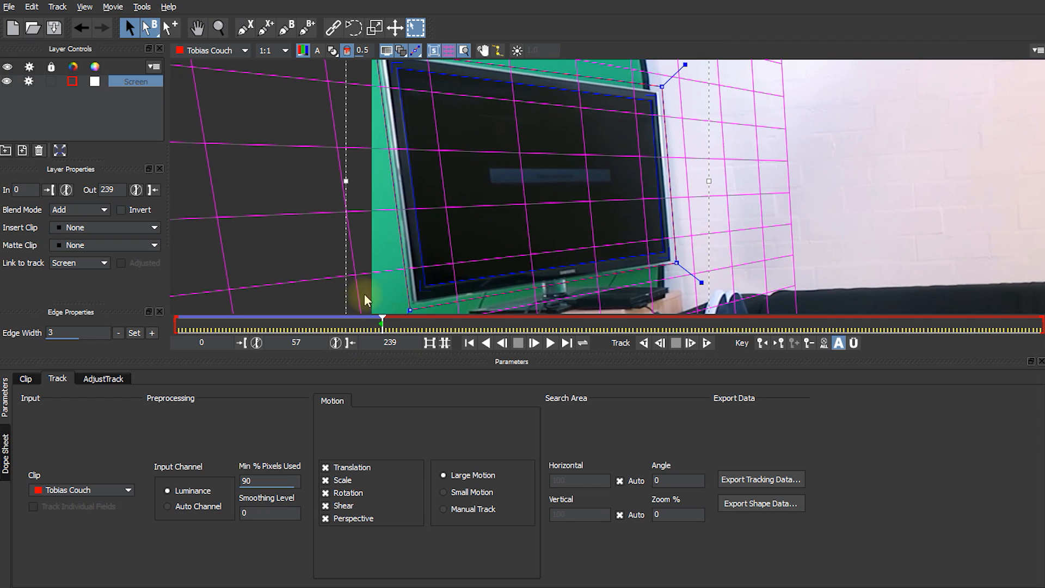
left_click(706, 343)
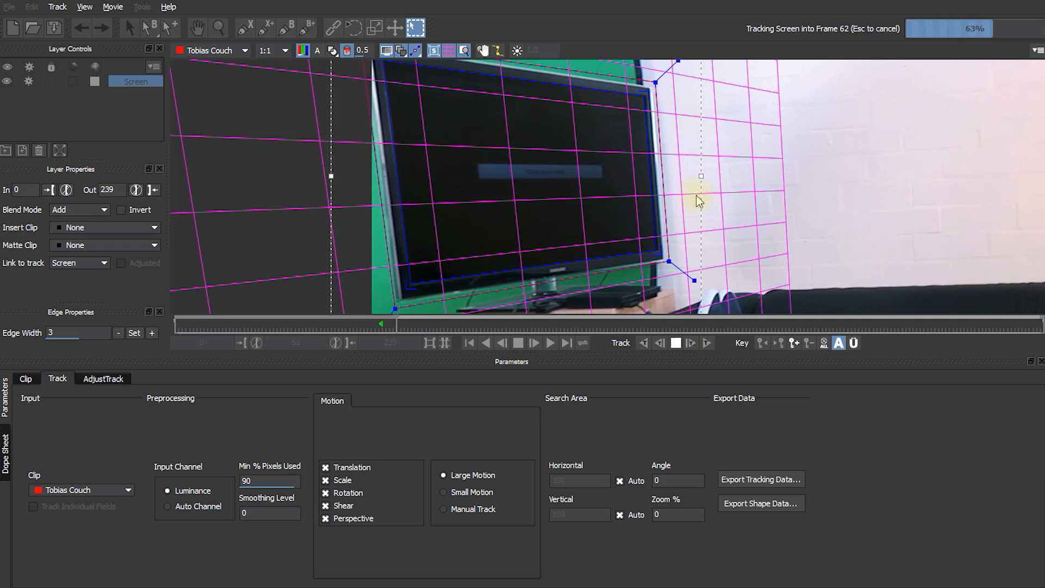
key("Escape")
key("z")
left_click_drag(619, 182, 623, 283)
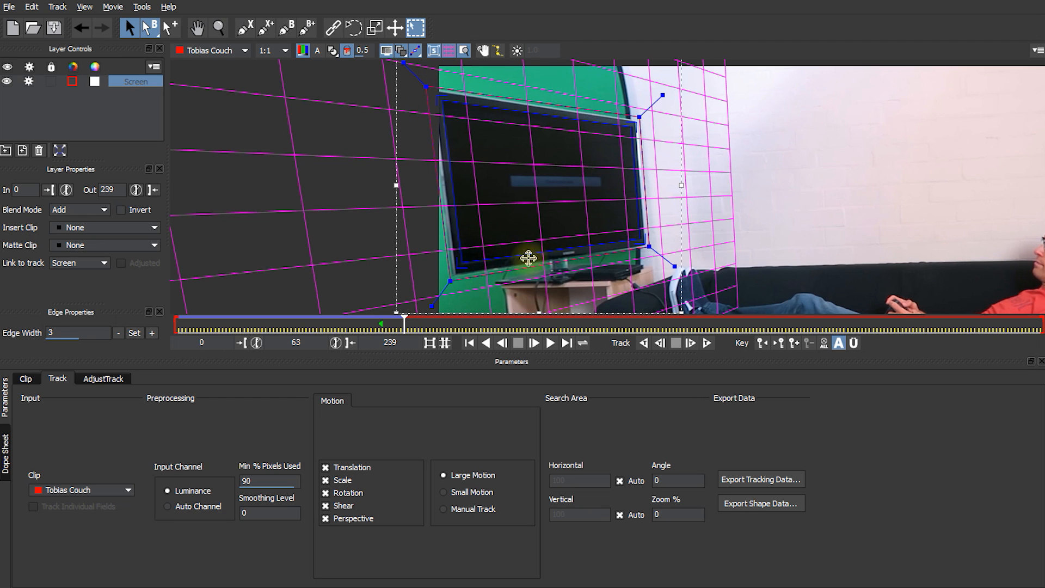
left_click(708, 343)
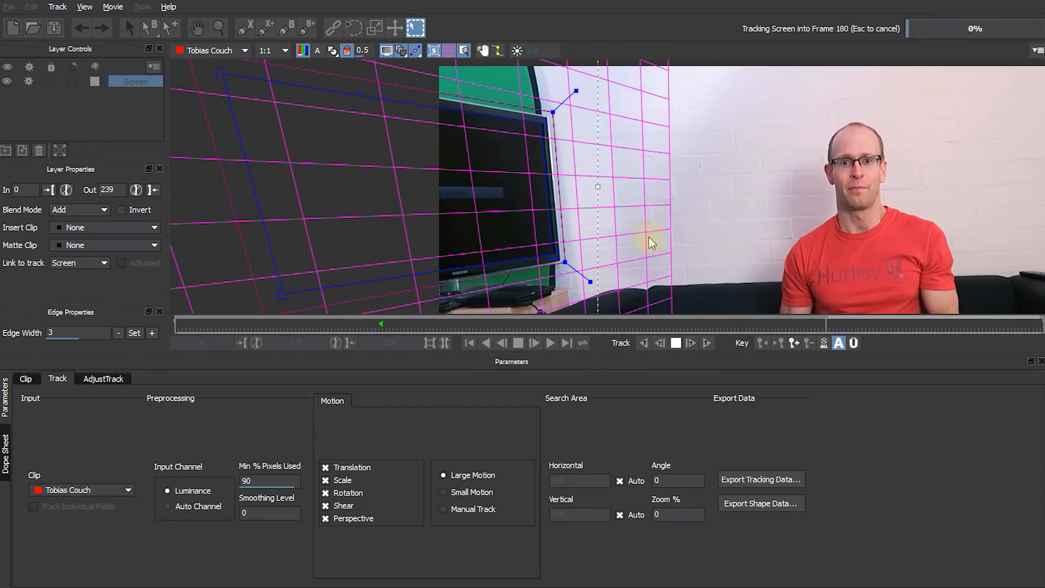
key("Escape")
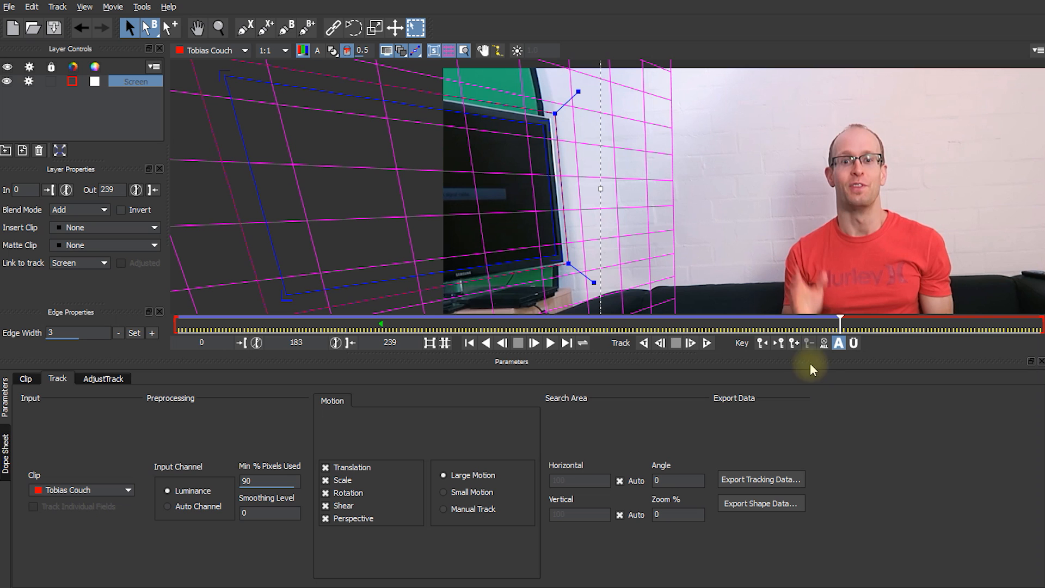
- Compare the planar surface between frames 176 and 177, ending on frame 176
left_click_drag(836, 323, 819, 323)
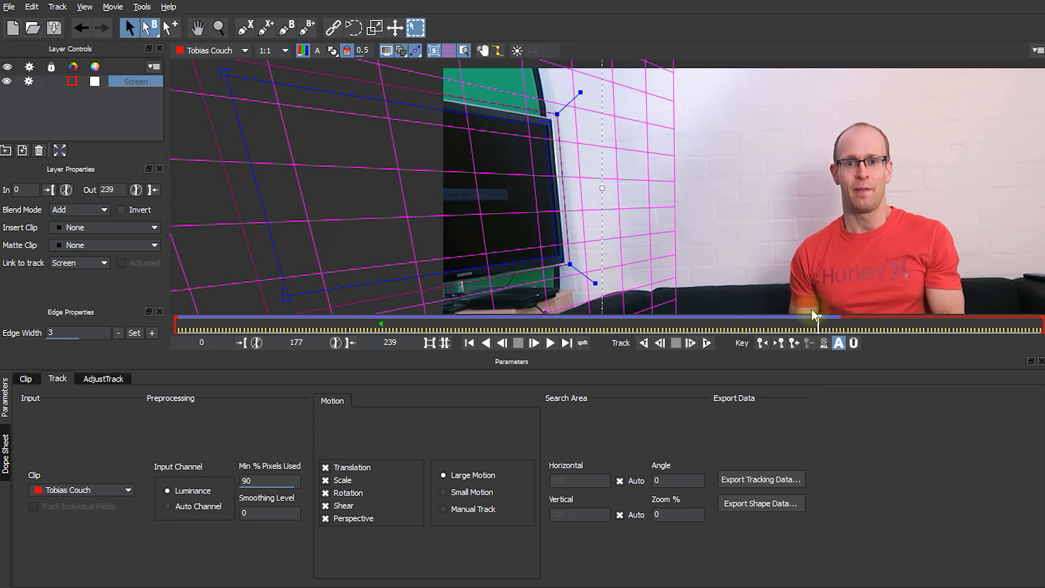
left_click_drag(816, 323, 814, 325)
left_click_drag(813, 325, 811, 325)
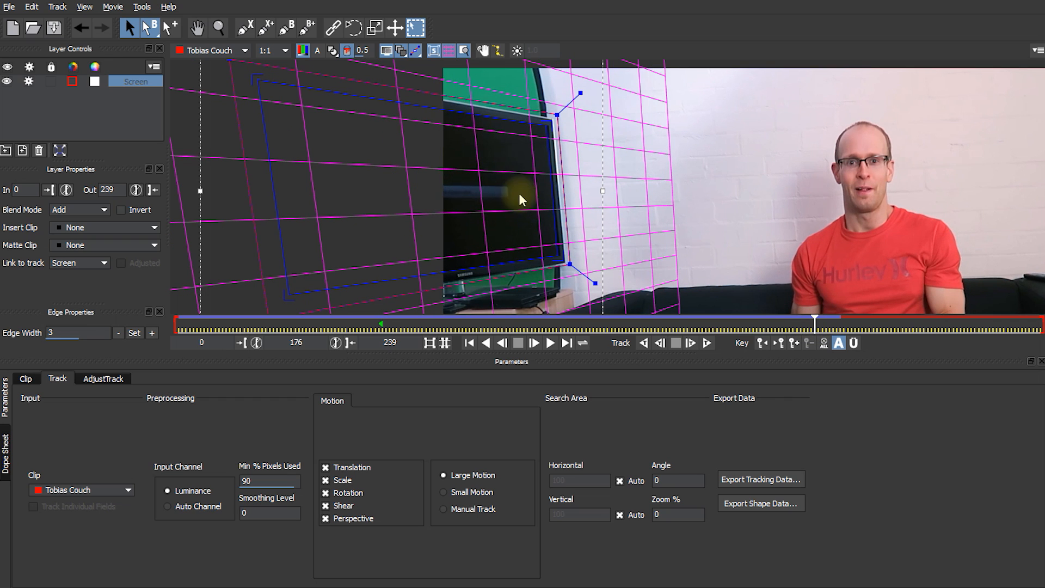
left_click_drag(815, 321, 818, 321)
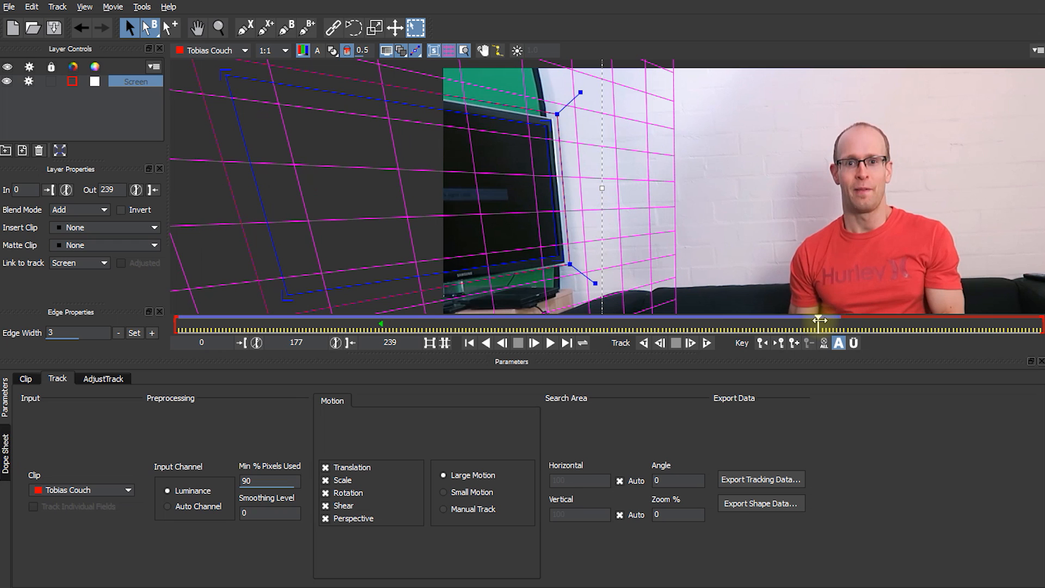
left_click_drag(820, 320, 816, 321)
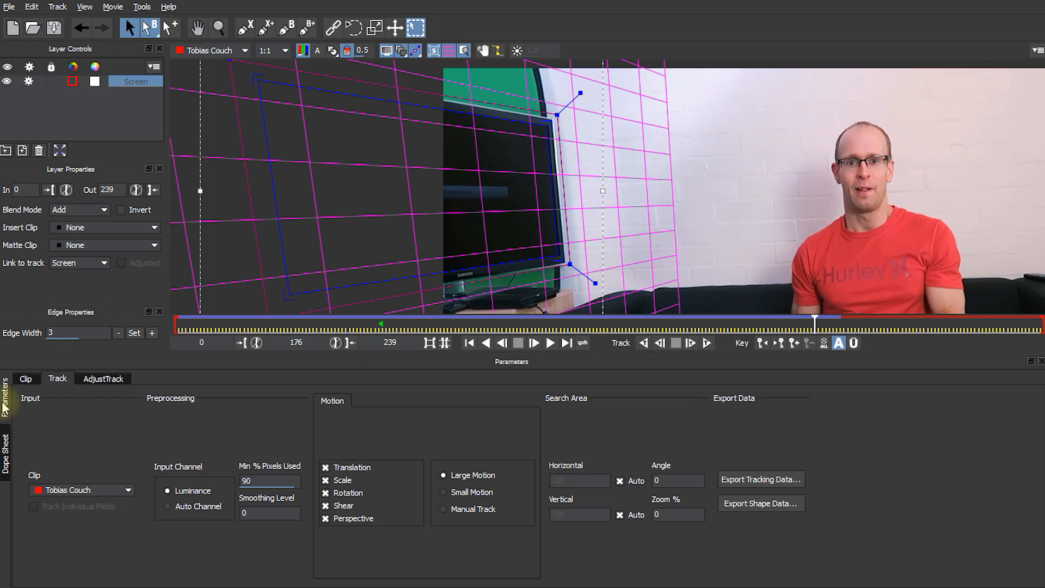
- Delete all of the Screen layer's tracking keyframes after frame 176 in the Dope Sheet
left_click(6, 452)
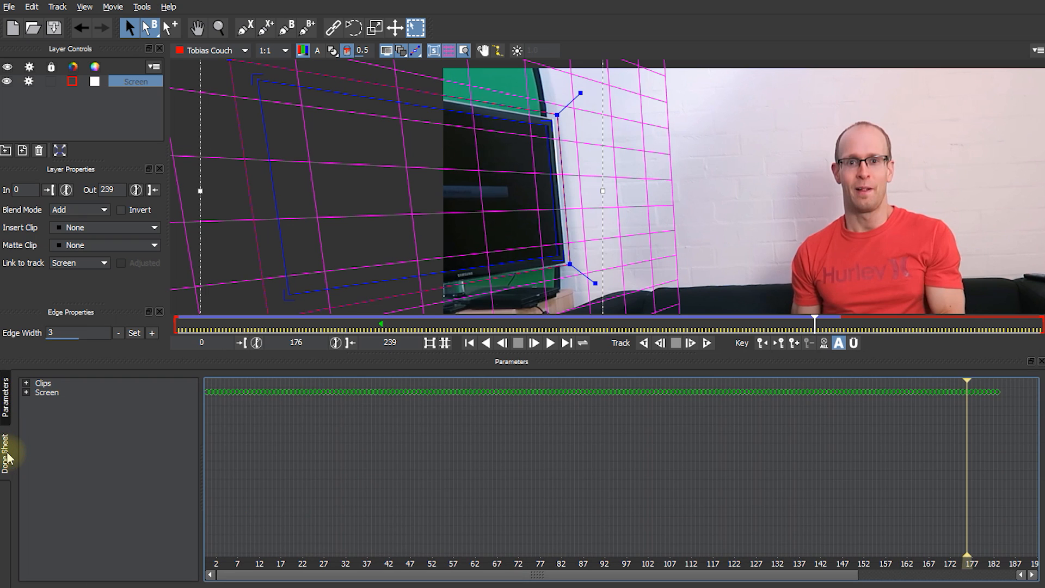
scroll(799, 453, "right", 3)
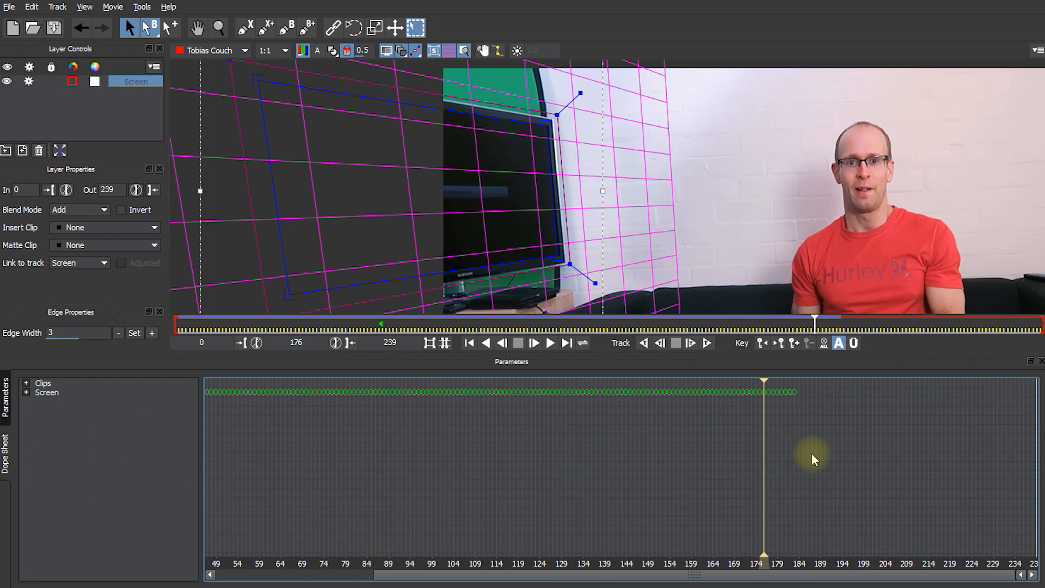
left_click(25, 392)
left_click(40, 457)
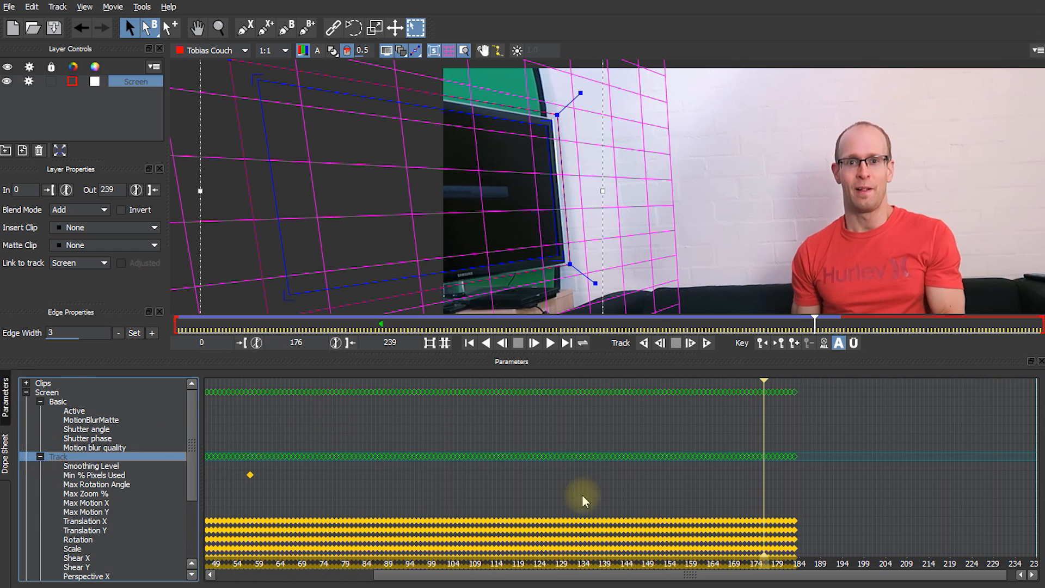
scroll(762, 468, "down", 2)
left_click_drag(830, 544, 769, 443)
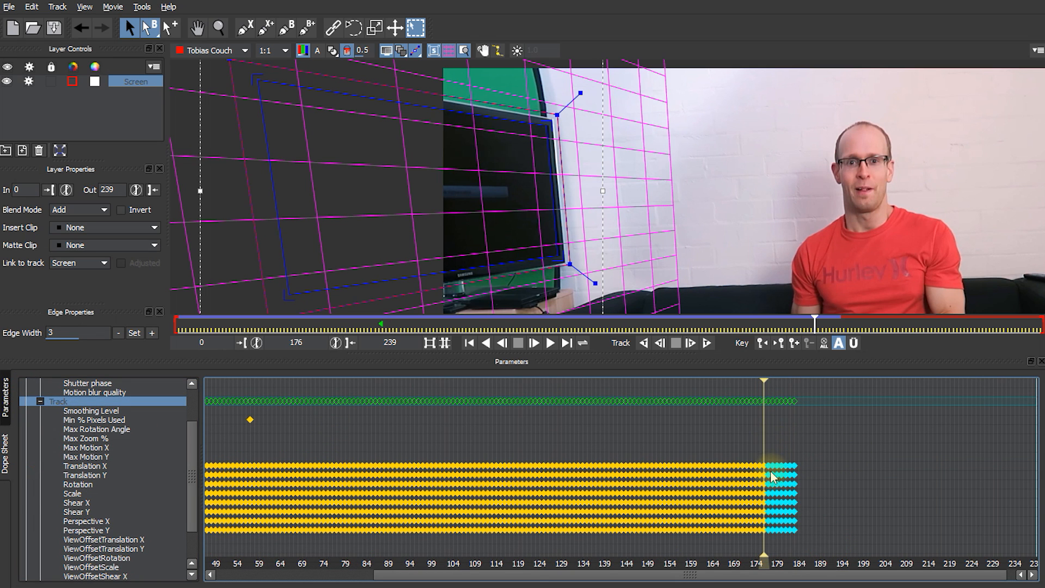
scroll(777, 502, "up", 2)
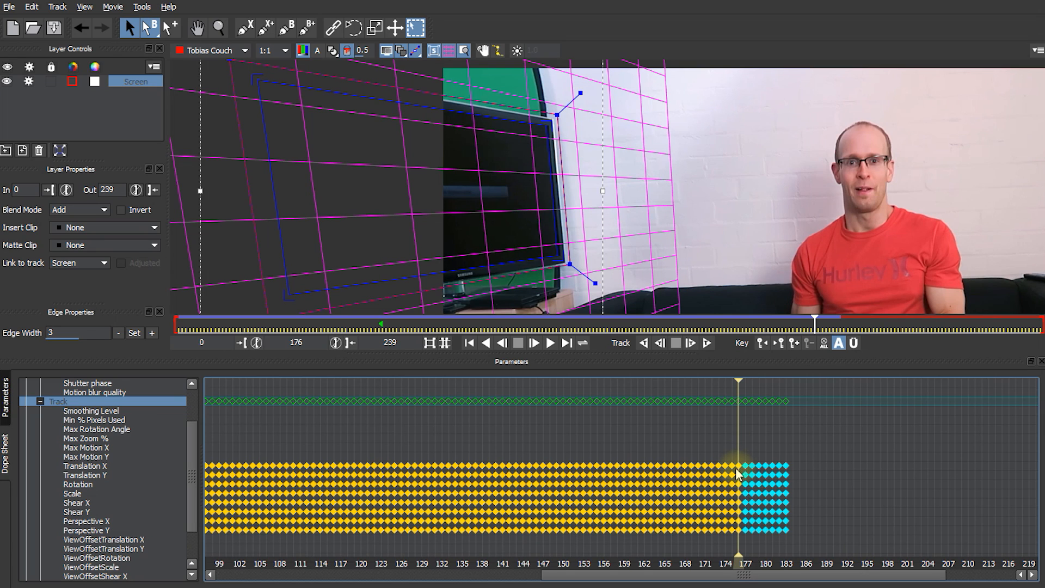
key("Delete")
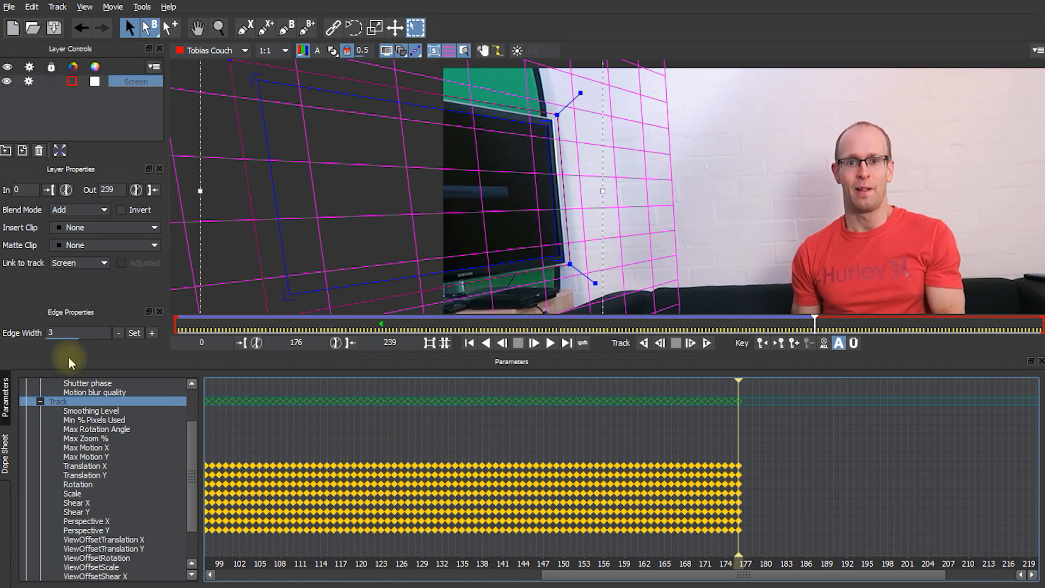
- Exclude Perspective from the tracked motion and track the Screen layer one frame forward to frame 177
left_click(6, 393)
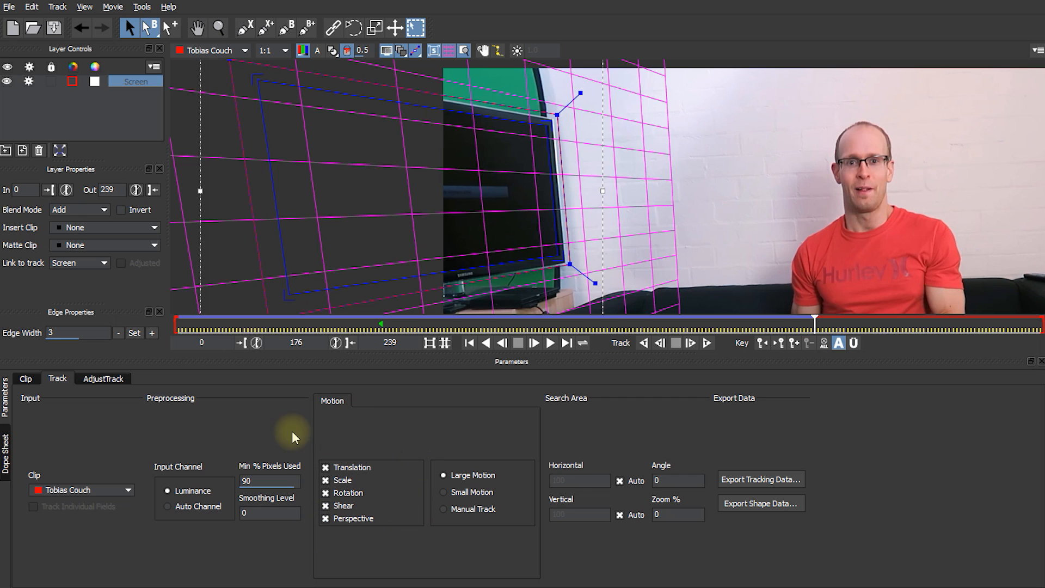
left_click(326, 519)
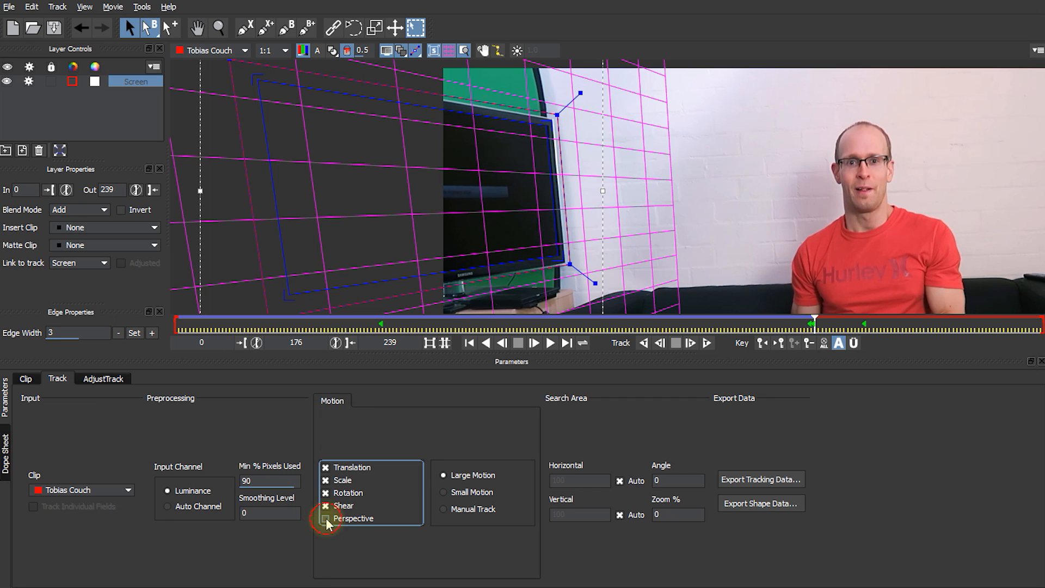
left_click(690, 344)
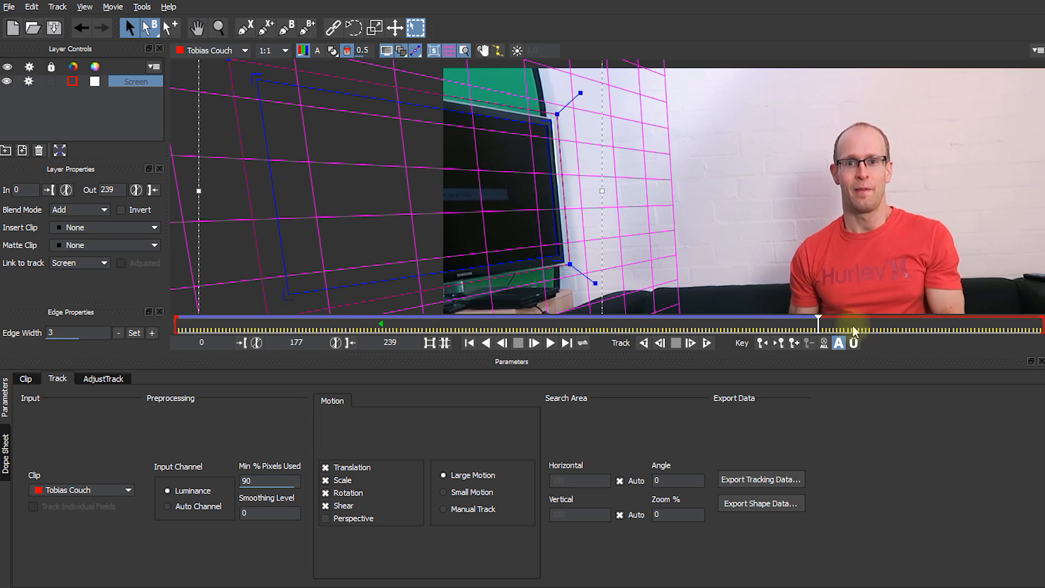
left_click_drag(818, 322, 818, 322)
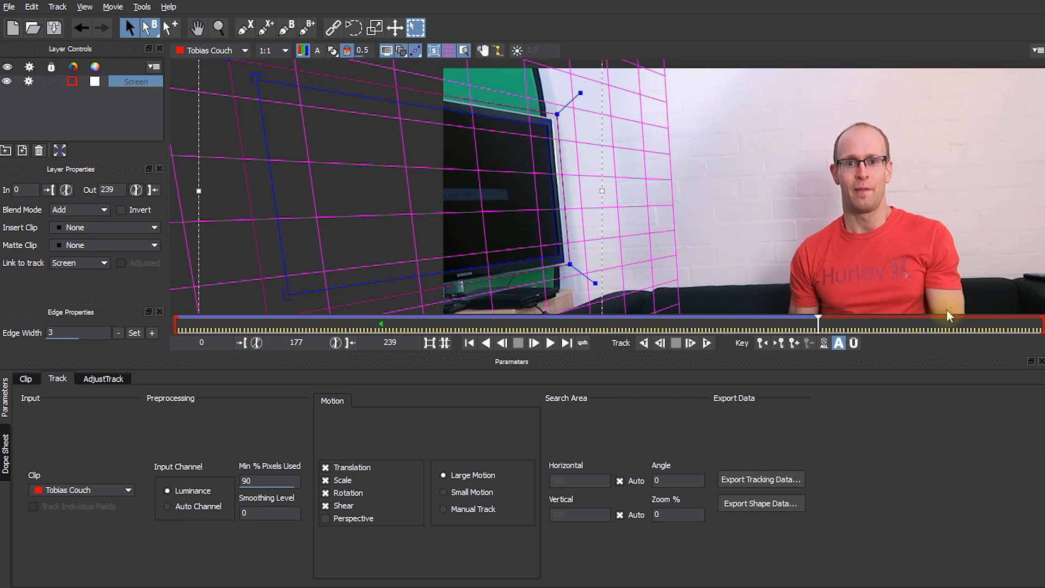
mouse_move(817, 322)
left_mouse_down()
mouse_move(977, 321)
mouse_move(816, 322)
left_mouse_up()
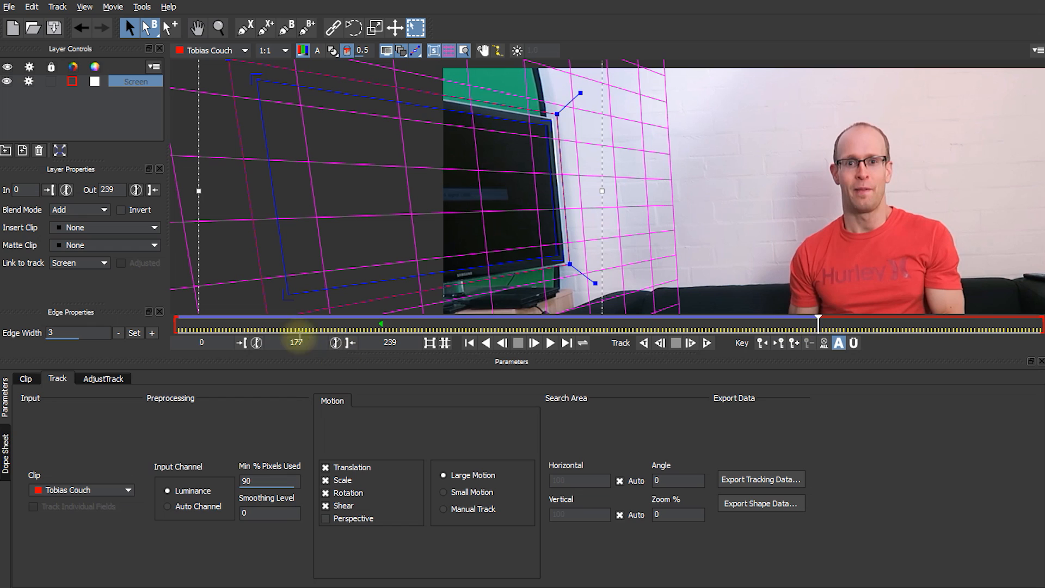
- Include Perspective again, track the Screen layer forward to frame 239, and scrub back to frame 182 to review the track
left_click(325, 518)
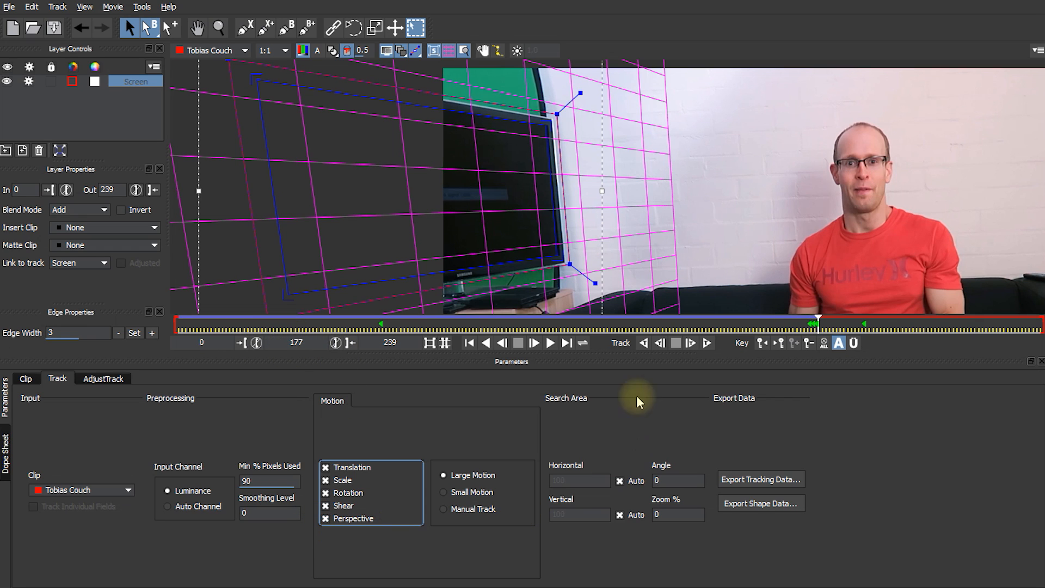
left_click(707, 343)
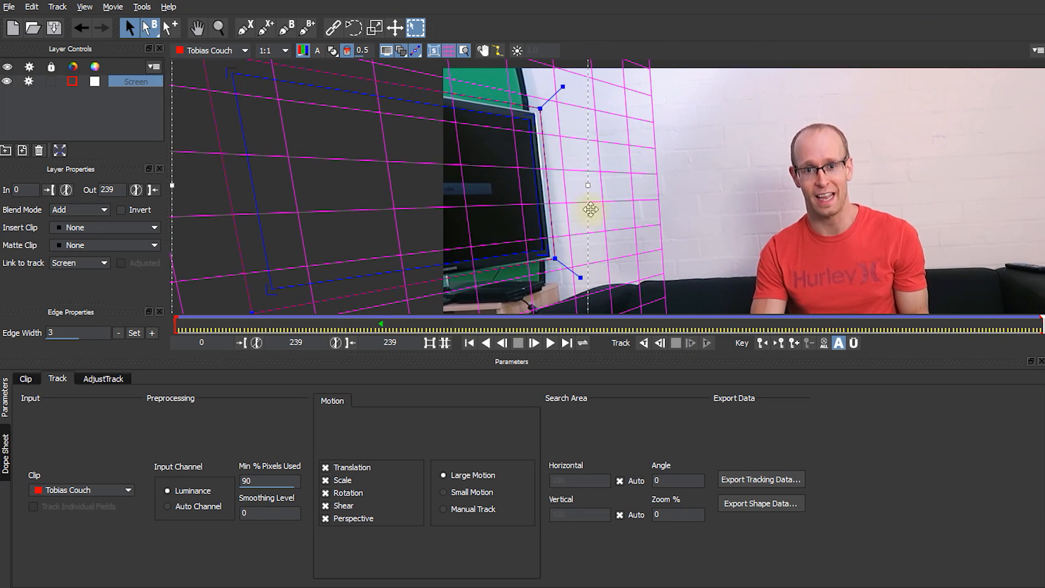
key("z")
left_click_drag(589, 187, 582, 256)
left_click_drag(1040, 326, 837, 330)
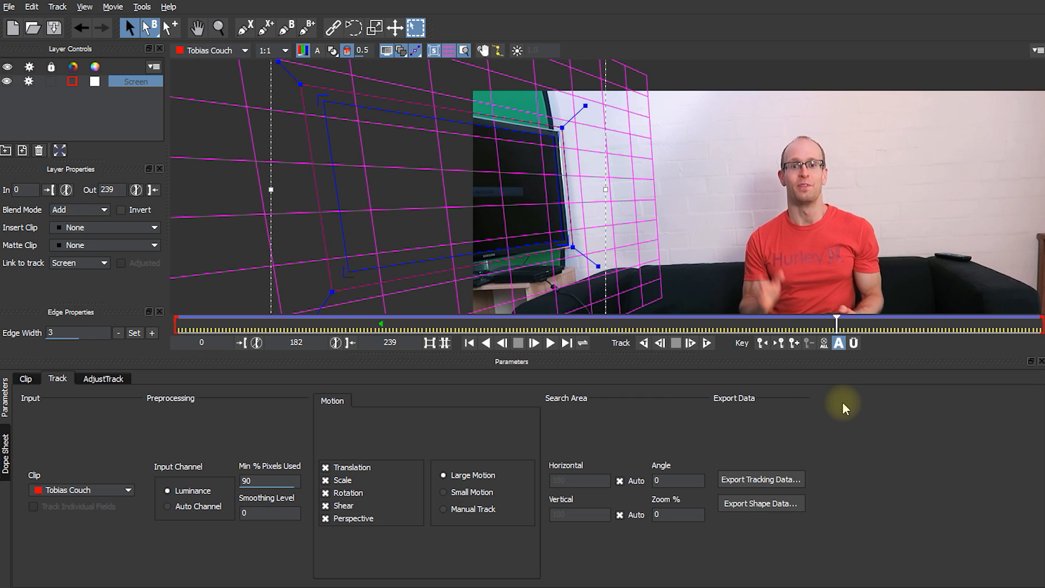
- Stabilize the view on the Screen layer and check the fit of its surface between frames 44 and 49
left_click_drag(837, 321, 337, 338)
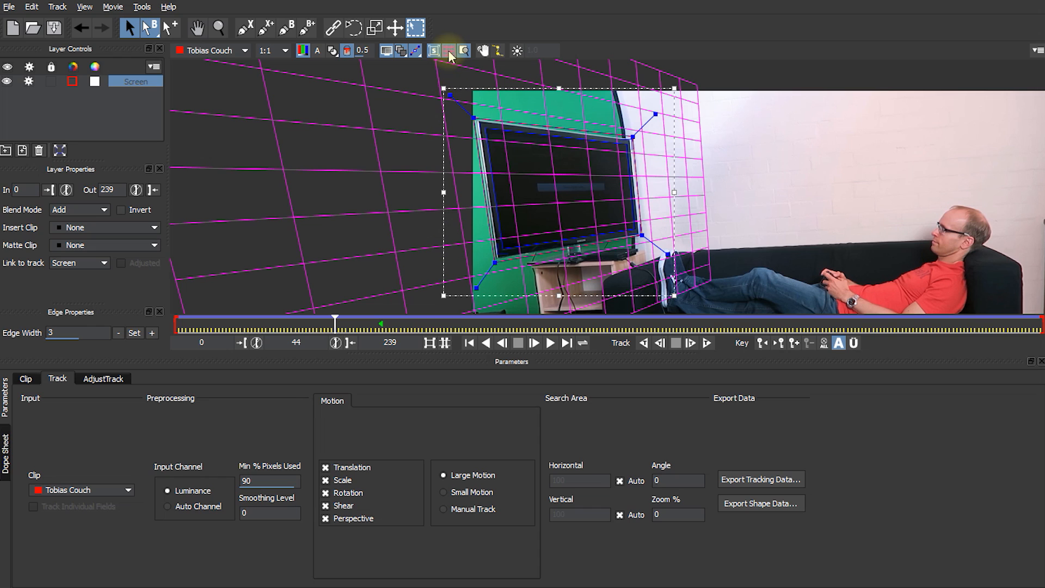
left_click(483, 51)
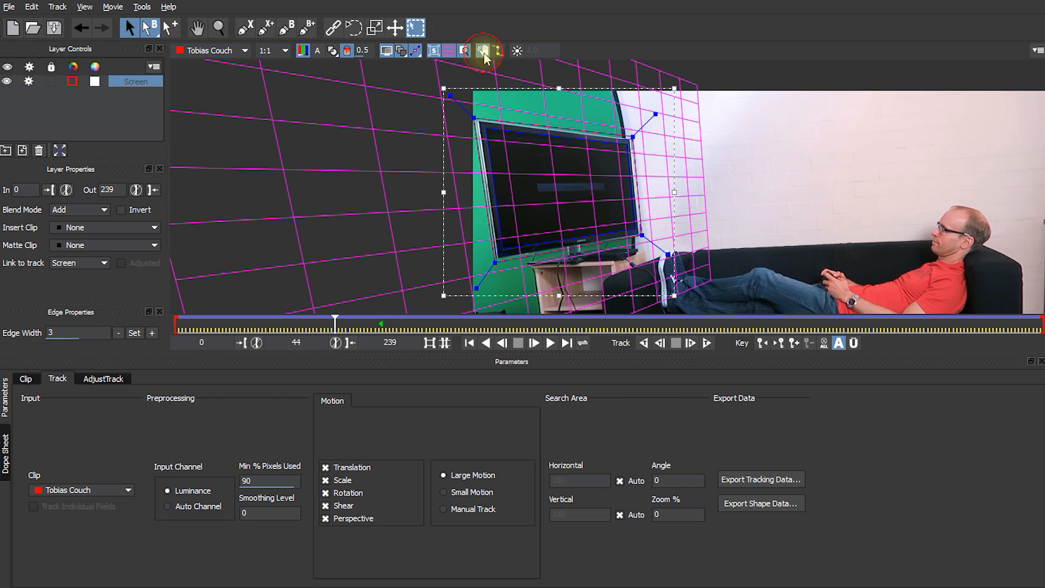
mouse_move(335, 328)
left_mouse_down()
mouse_move(501, 326)
mouse_move(327, 327)
left_mouse_up()
key("z")
left_click_drag(556, 210, 560, 64)
key("x")
left_click_drag(594, 120, 593, 124)
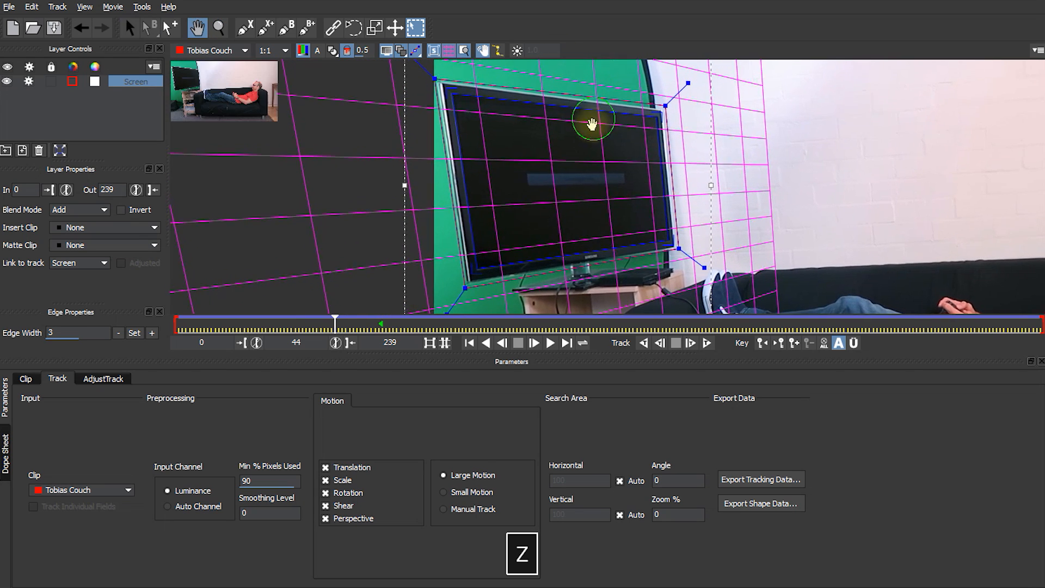
left_click_drag(335, 325, 353, 325)
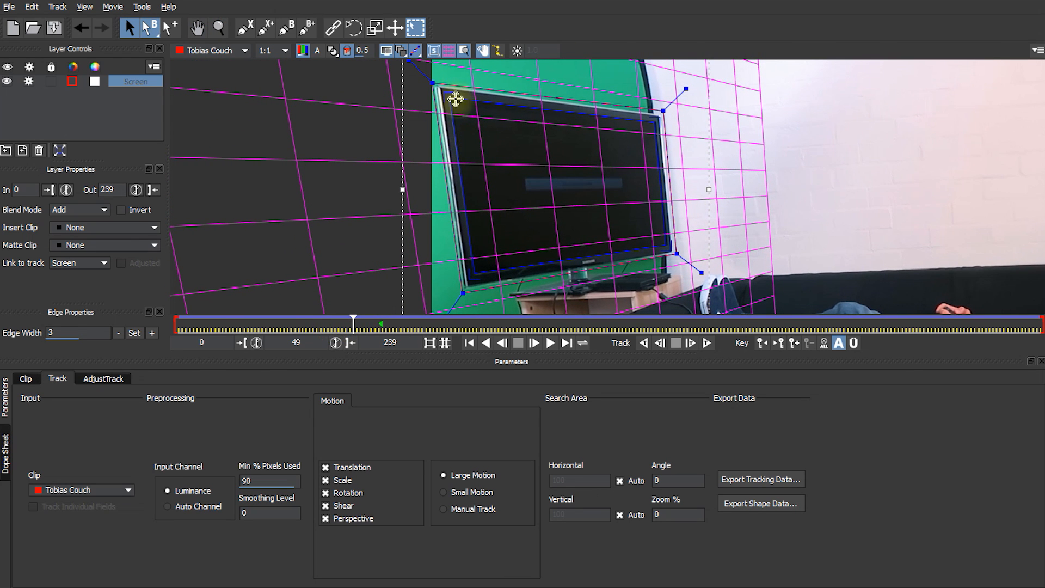
mouse_move(351, 324)
left_mouse_down()
mouse_move(975, 329)
mouse_move(161, 332)
mouse_move(635, 326)
mouse_move(353, 327)
left_mouse_up()
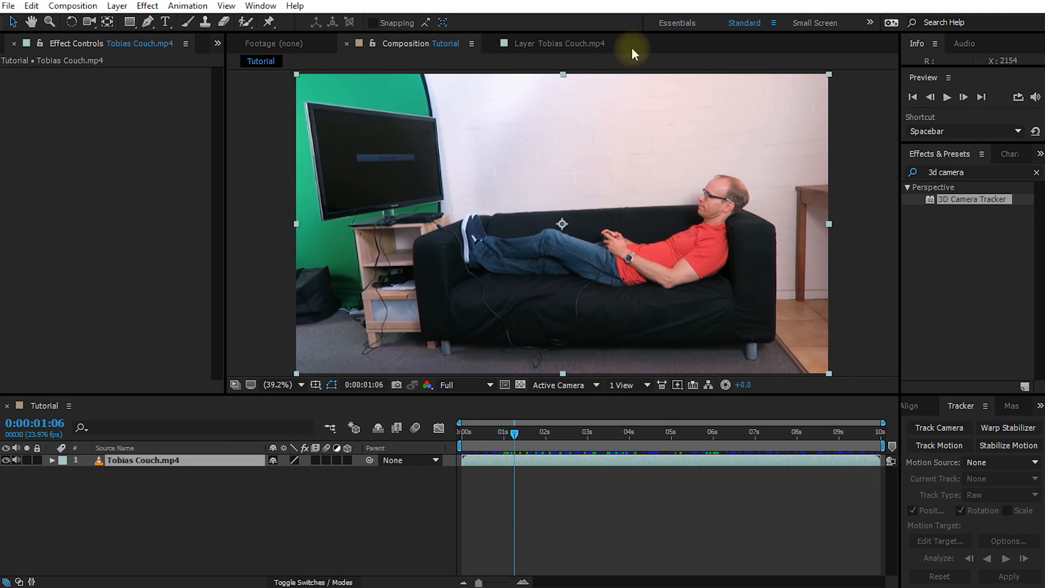
- Switch to After Effects, add Street Fighter.mp4 above Tobias Couch.mp4 in the Tutorial composition, and scrub to 0:00:05:22
left_click(4, 48)
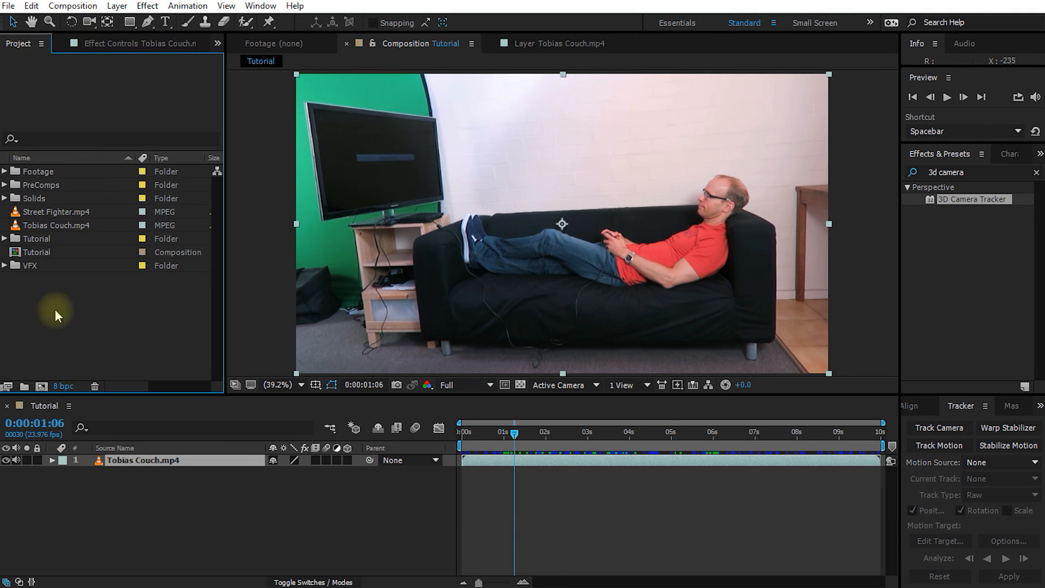
left_click(66, 212)
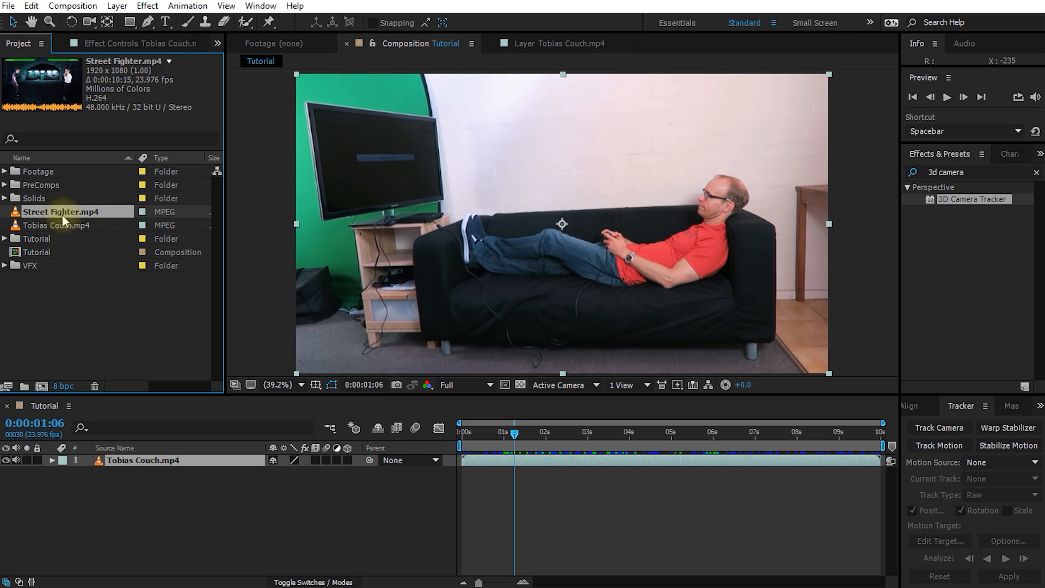
left_click_drag(43, 213, 129, 462)
left_click_drag(512, 437, 709, 438)
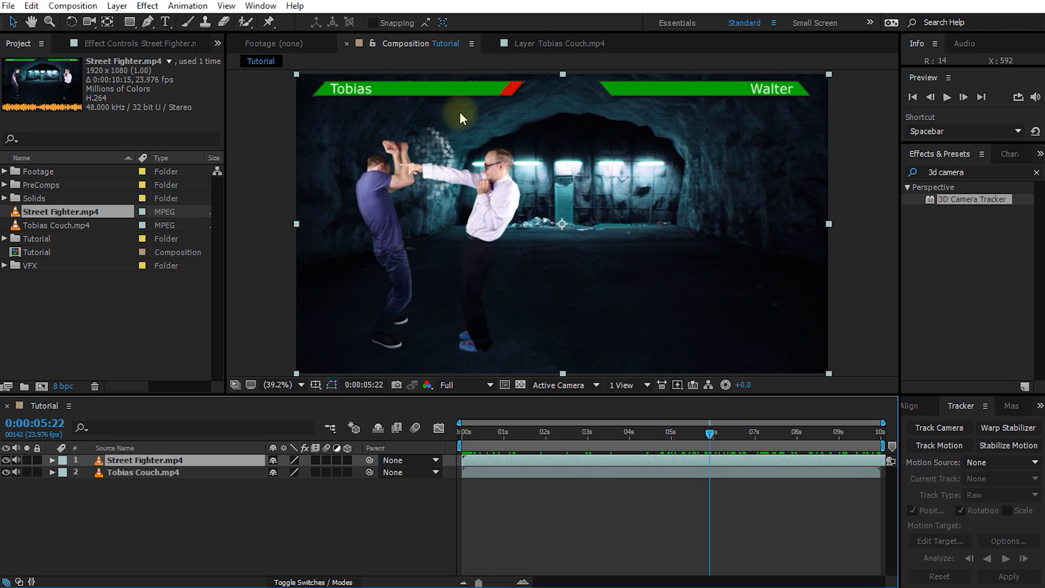
- Try repositioning and scaling the Street Fighter.mp4 layer by hand, and fit it back to the composition size
left_click_drag(451, 107, 522, 241)
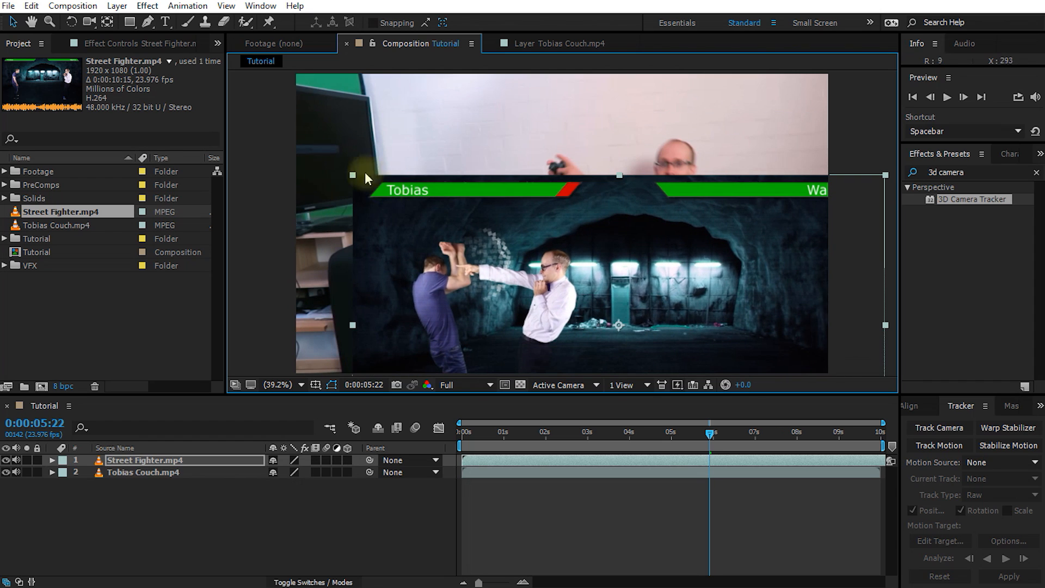
left_click_drag(506, 290, 496, 220)
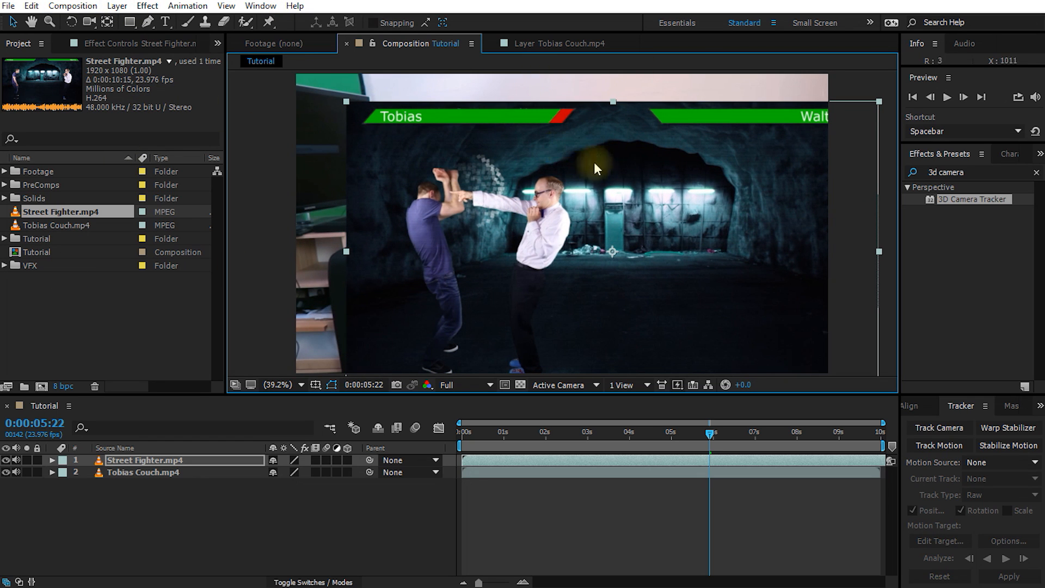
left_click_drag(526, 269, 544, 220)
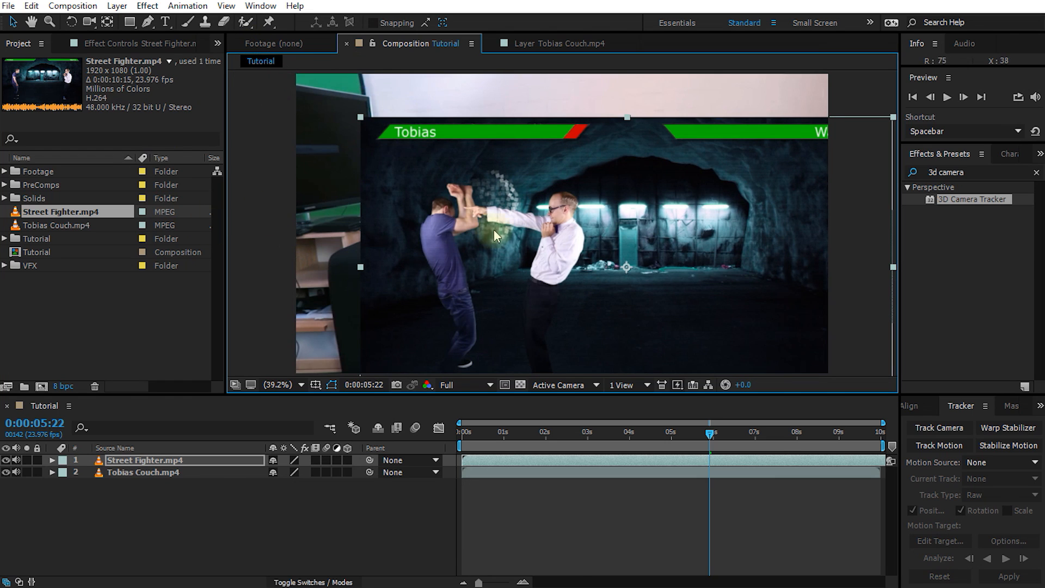
key("ctrl+alt+f")
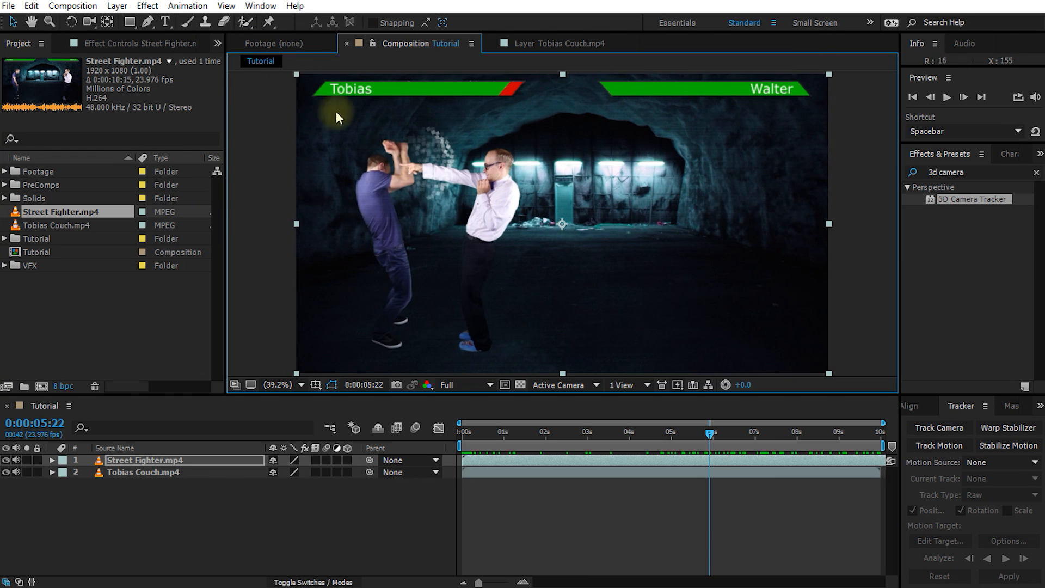
left_click_drag(295, 79, 365, 148)
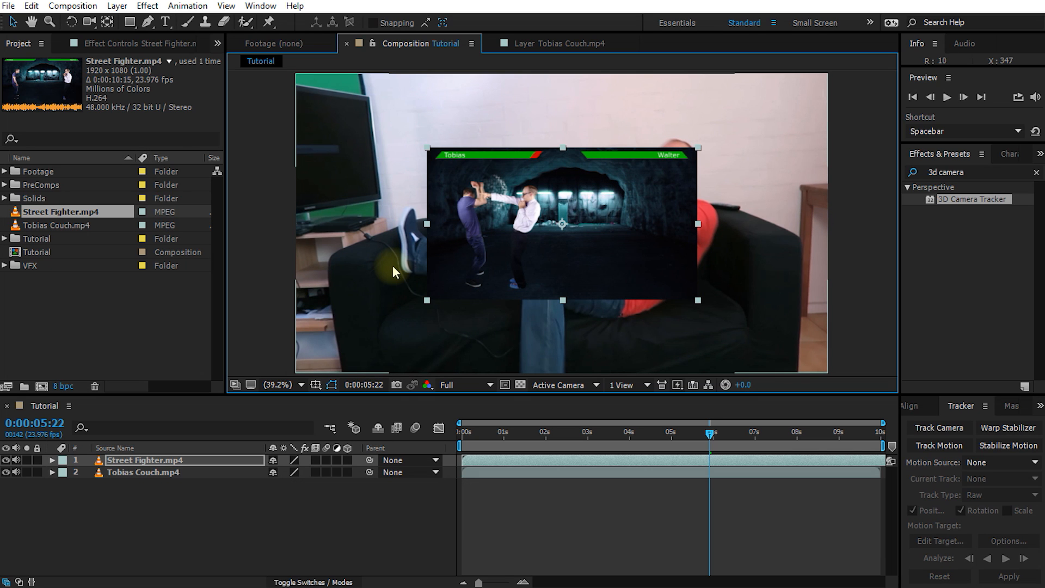
key("ctrl+alt+f")
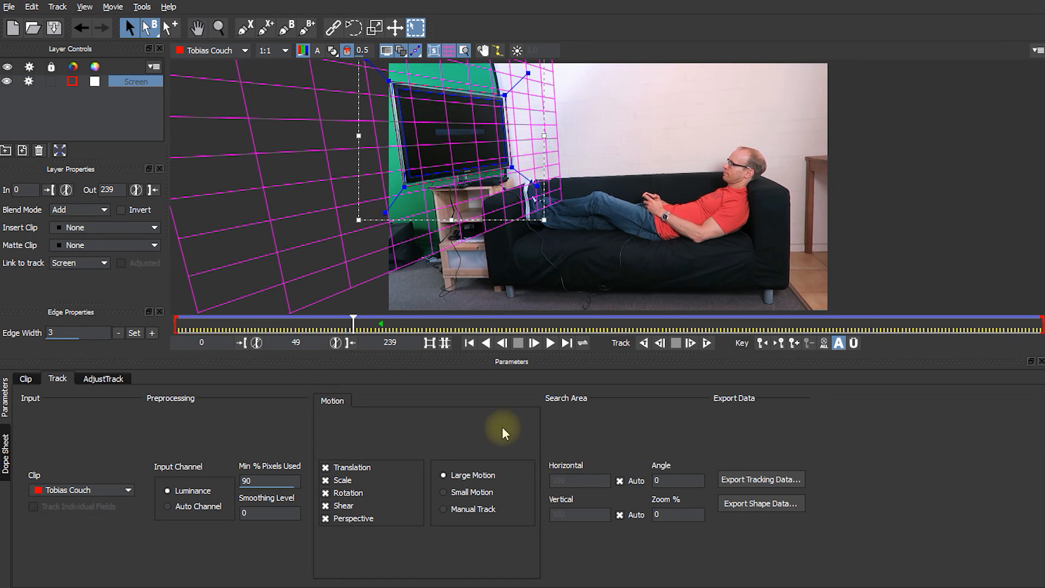
- Switch back to mocha AE, select the Screen layer and hide the planar grid
left_click(131, 97)
left_click(136, 83)
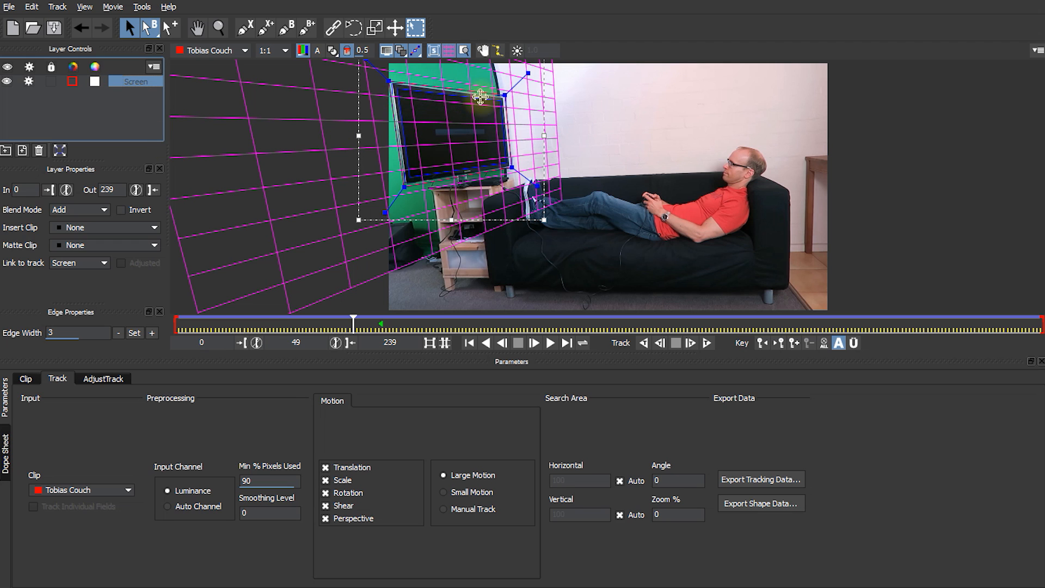
left_click(449, 51)
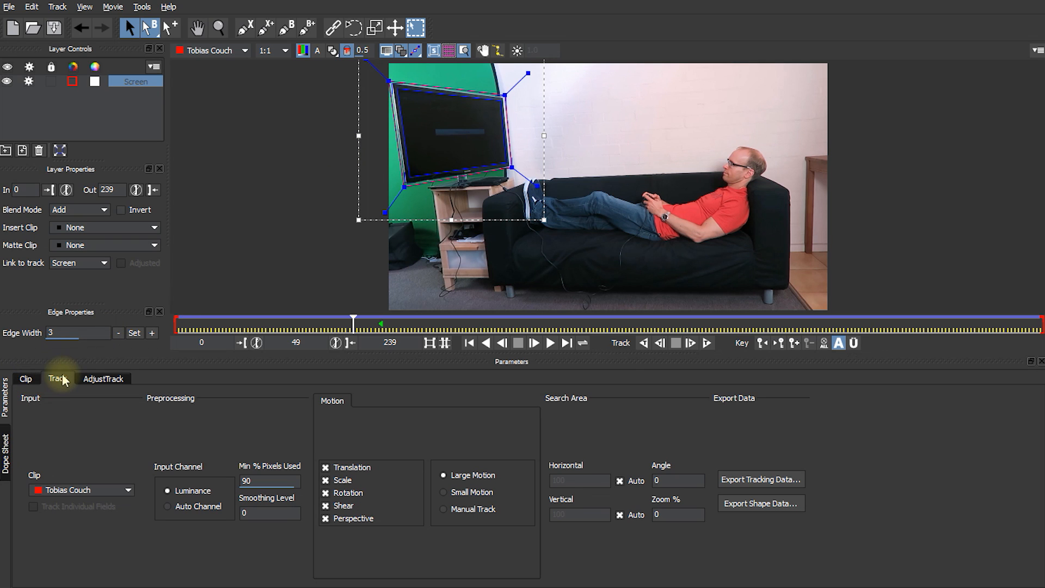
- Export the Screen layer's tracking data to the clipboard as After Effects Corner Pin [supports motion blur]
left_click(765, 483)
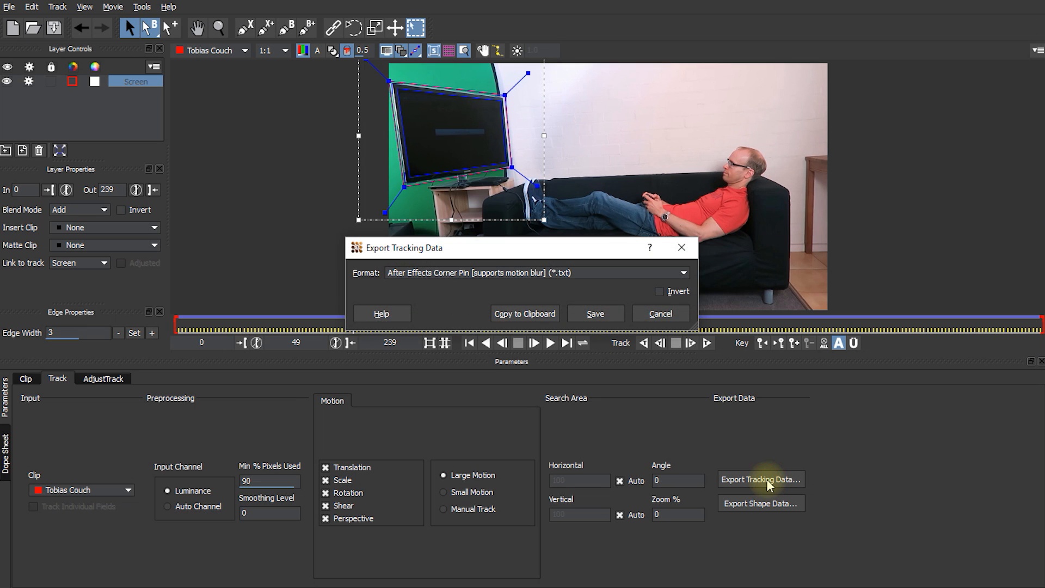
left_click(640, 273)
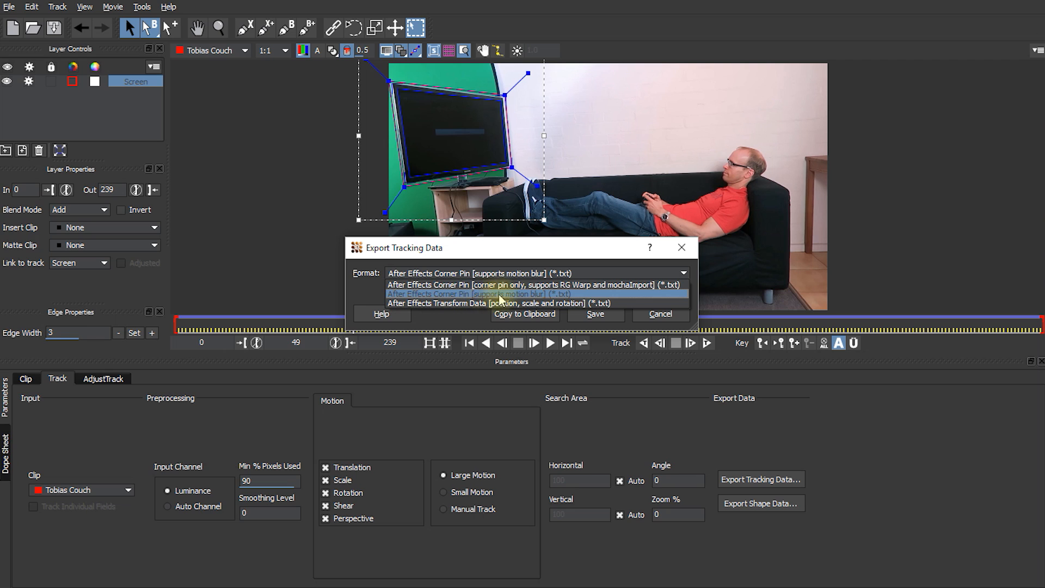
left_click(566, 295)
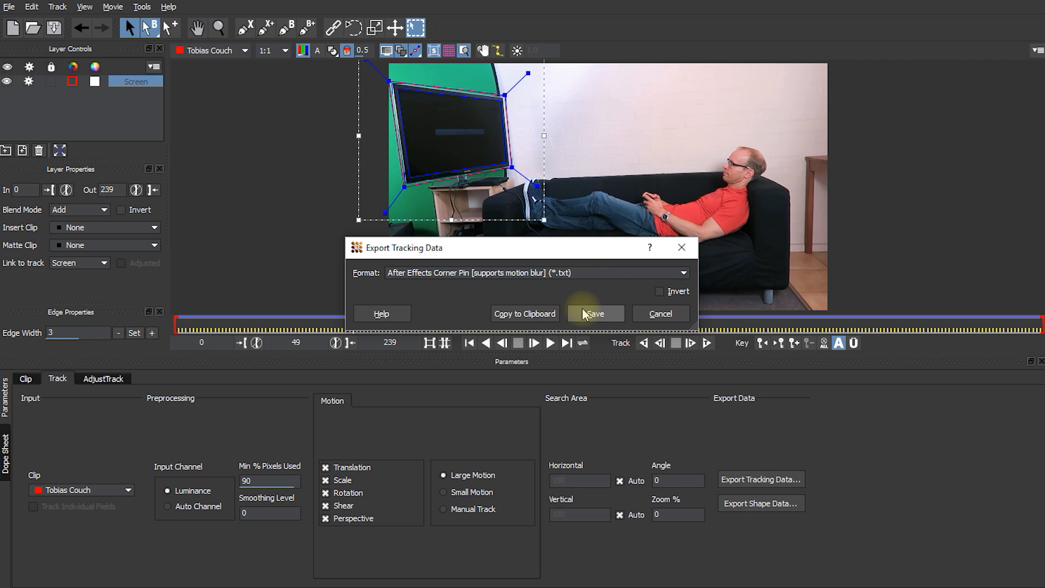
left_click(528, 313)
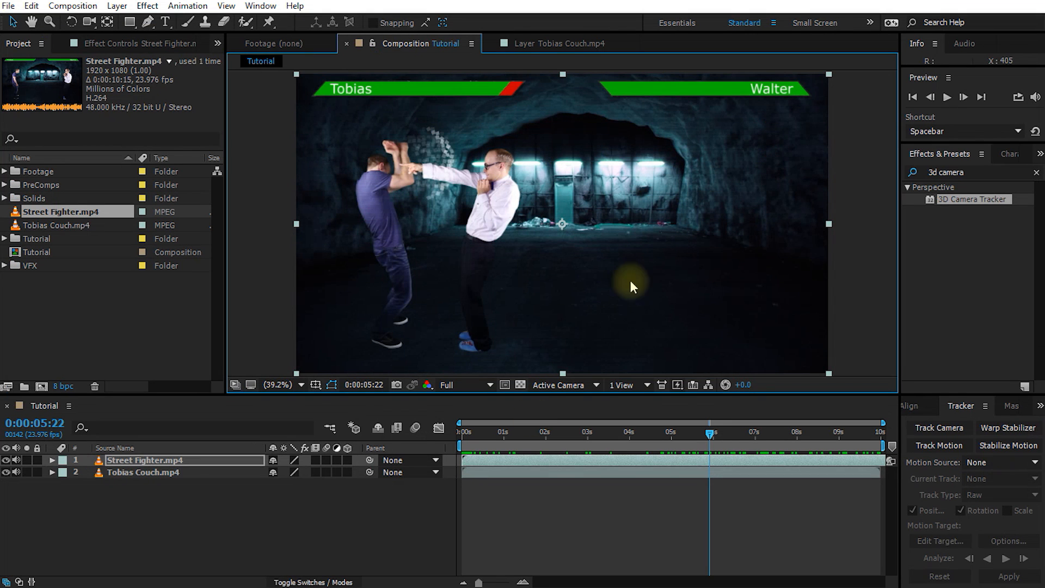
- In After Effects, paste the tracking data onto the Street Fighter.mp4 layer at 0:00:00:00 and preview the composition
left_click(130, 461)
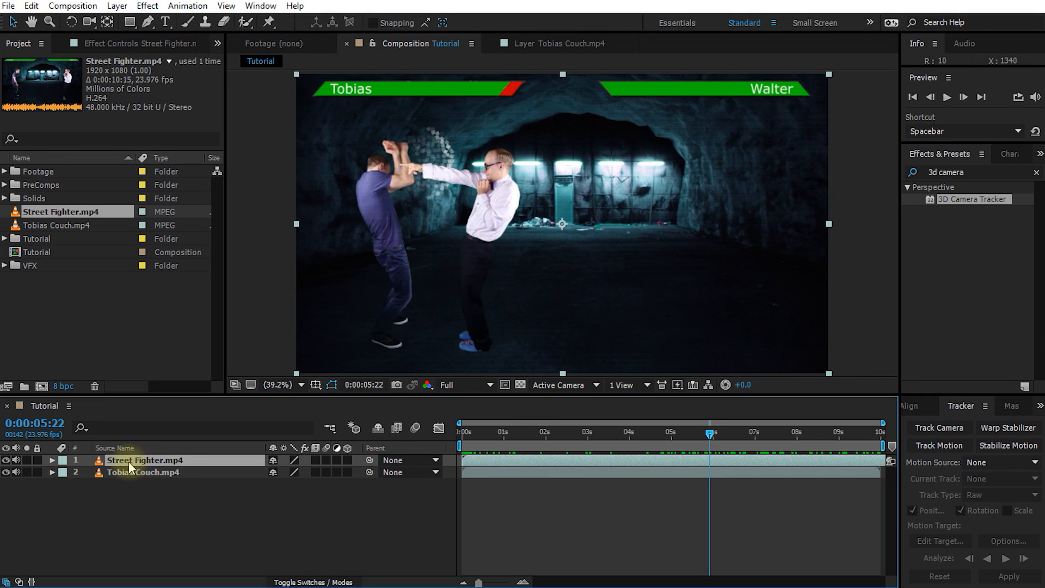
left_click_drag(711, 434, 443, 432)
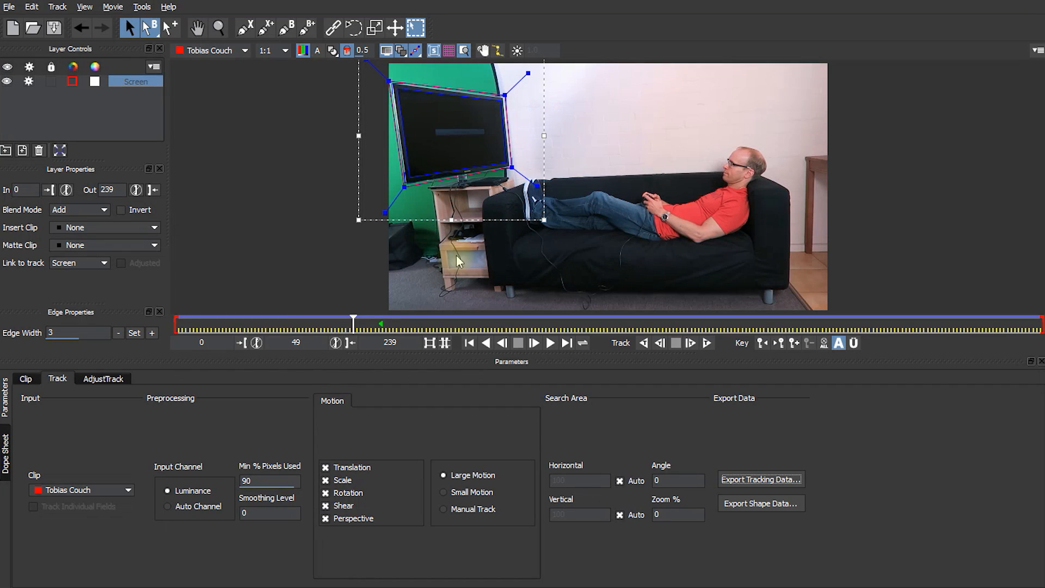
left_click_drag(344, 322, 174, 326)
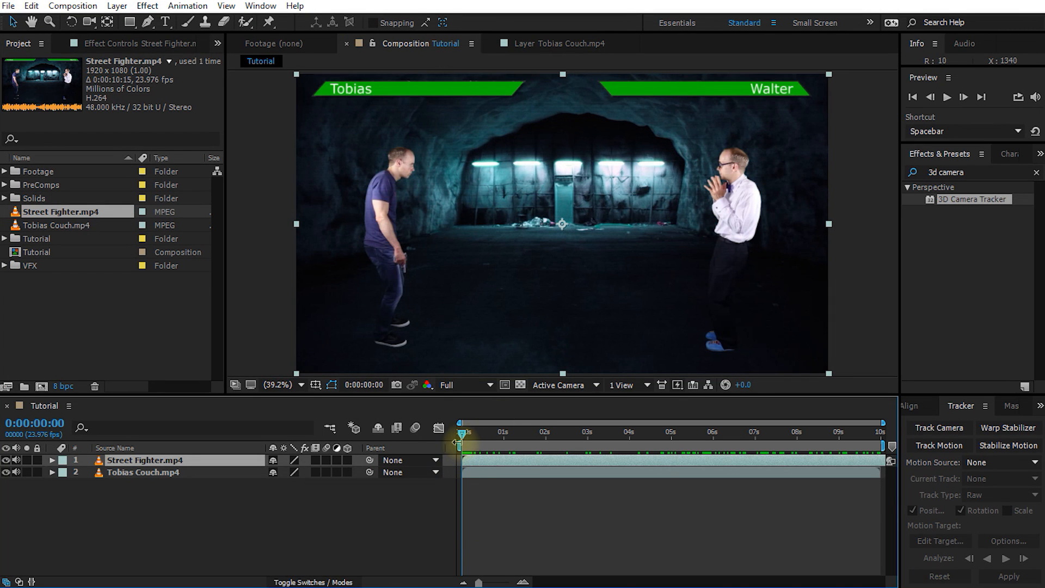
left_click(457, 439)
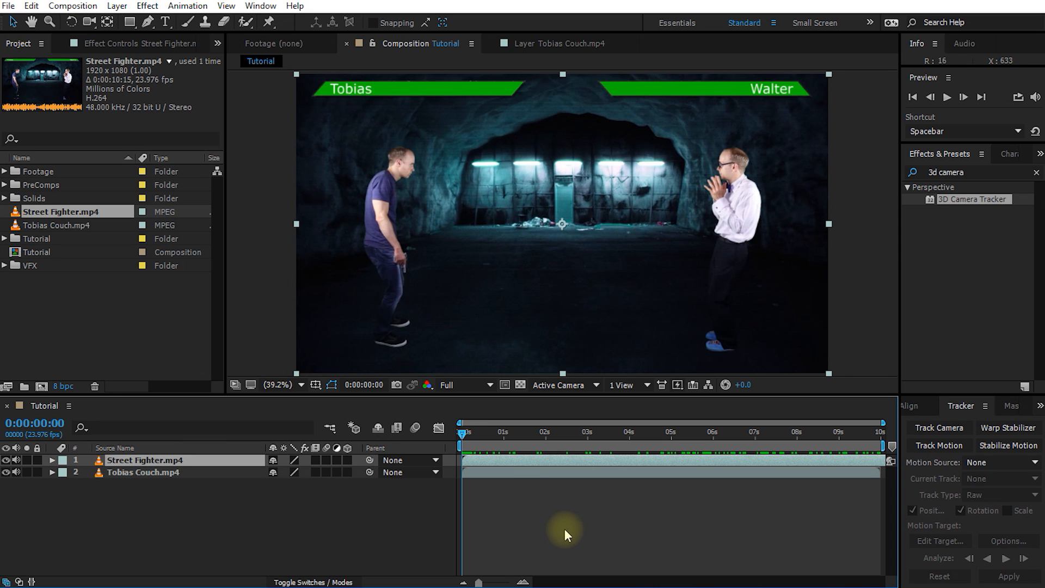
key("ctrl+v")
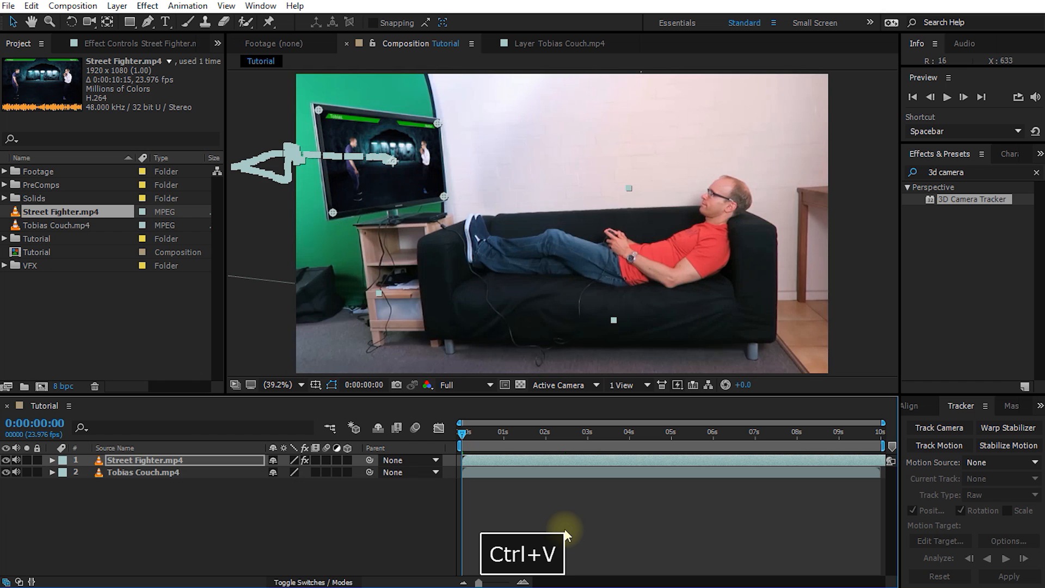
left_click(564, 529)
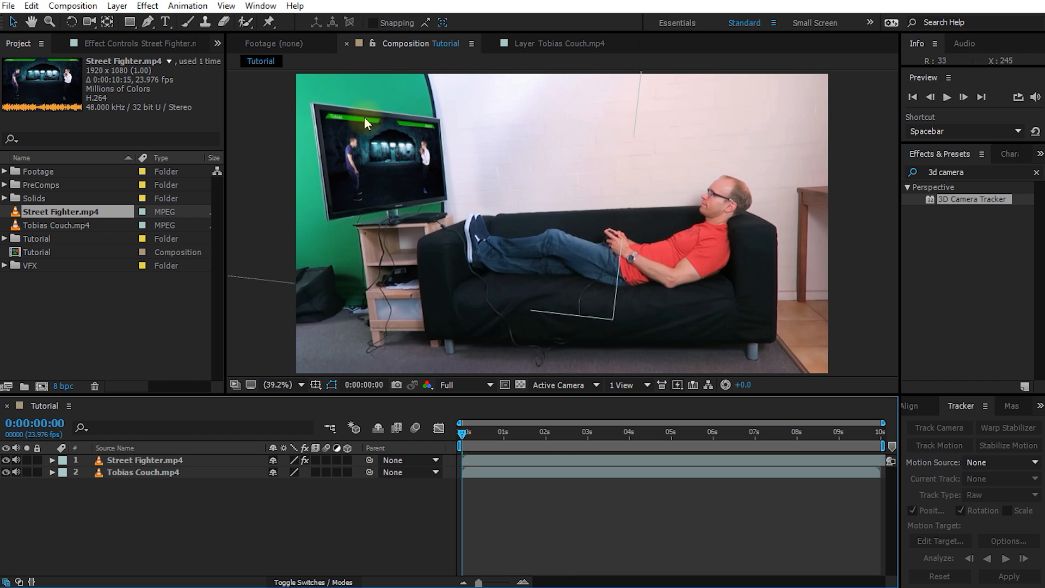
key("space")
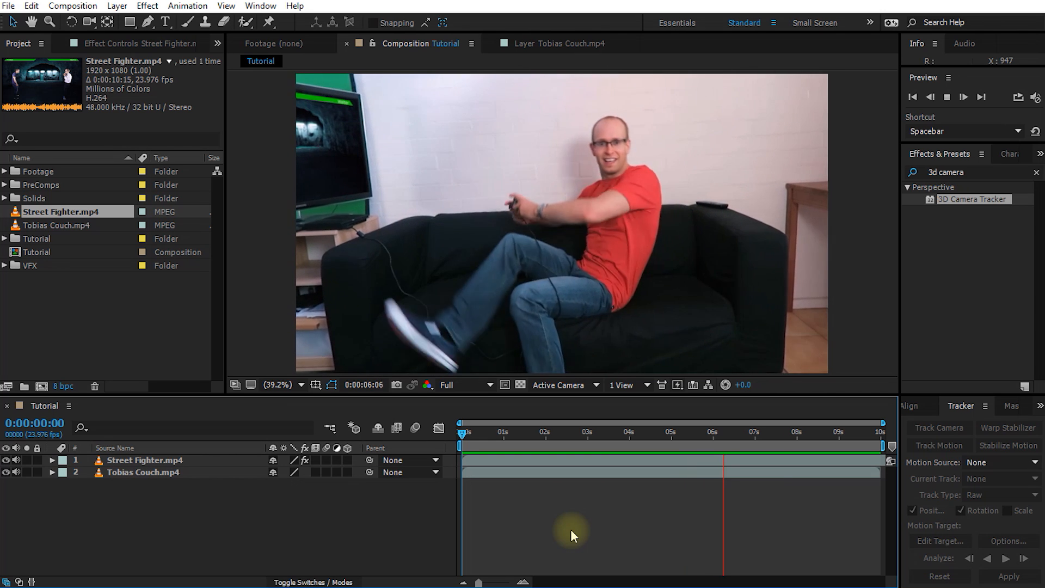
key("space")
- Enable motion blur for the Street Fighter.mp4 layer and for the composition, inspecting the TV at 0:00:03:02
left_click_drag(736, 433, 591, 435)
scroll(294, 223, "up", 2)
left_click_drag(271, 229, 320, 376)
left_click(175, 460)
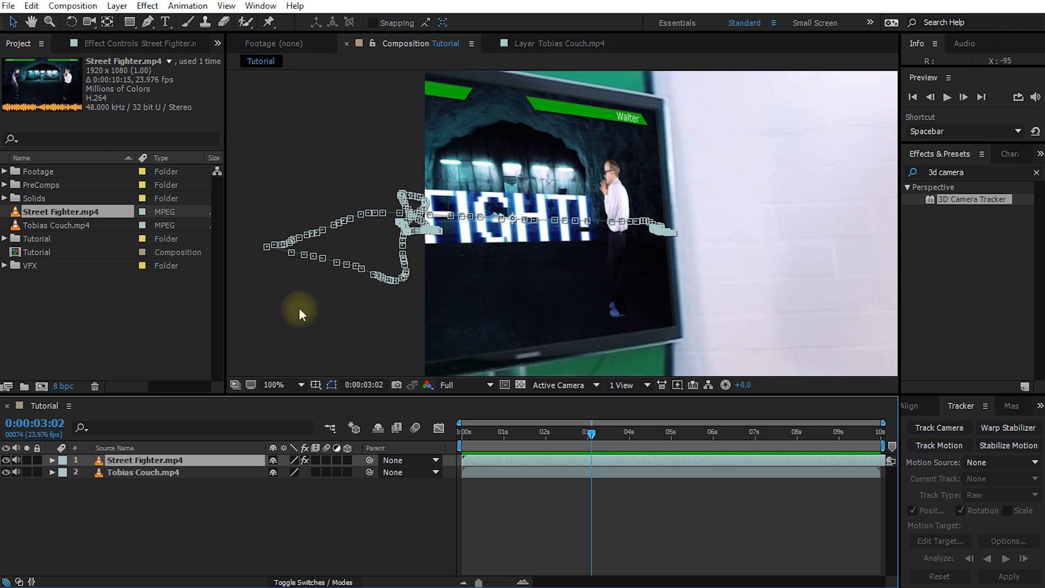
left_click(327, 460)
left_click(415, 427)
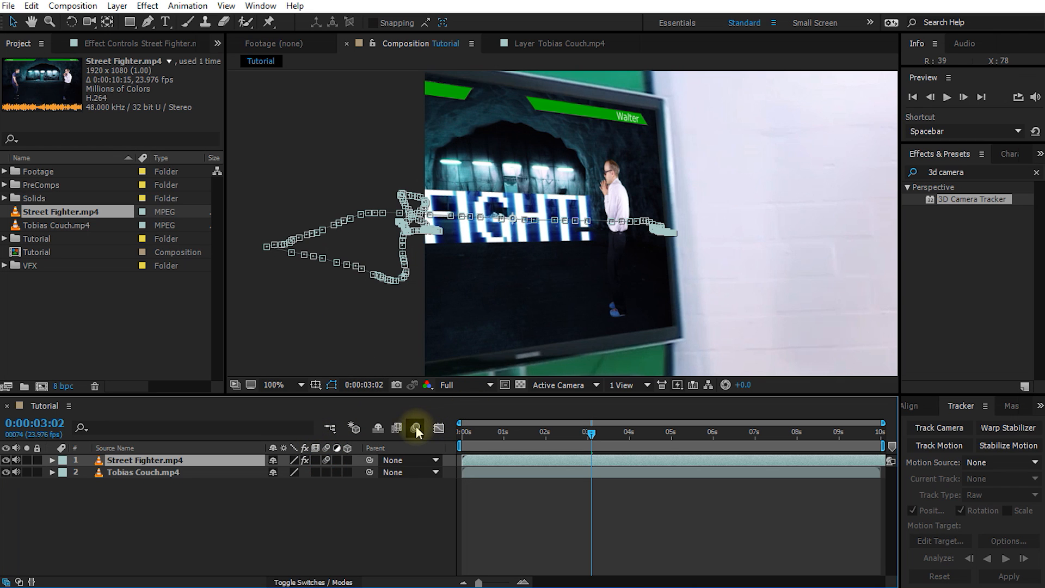
- Fit the whole composition in view, preview it with motion blur from the start, and scrub to 0:00:01:03
left_click_drag(592, 432, 463, 430)
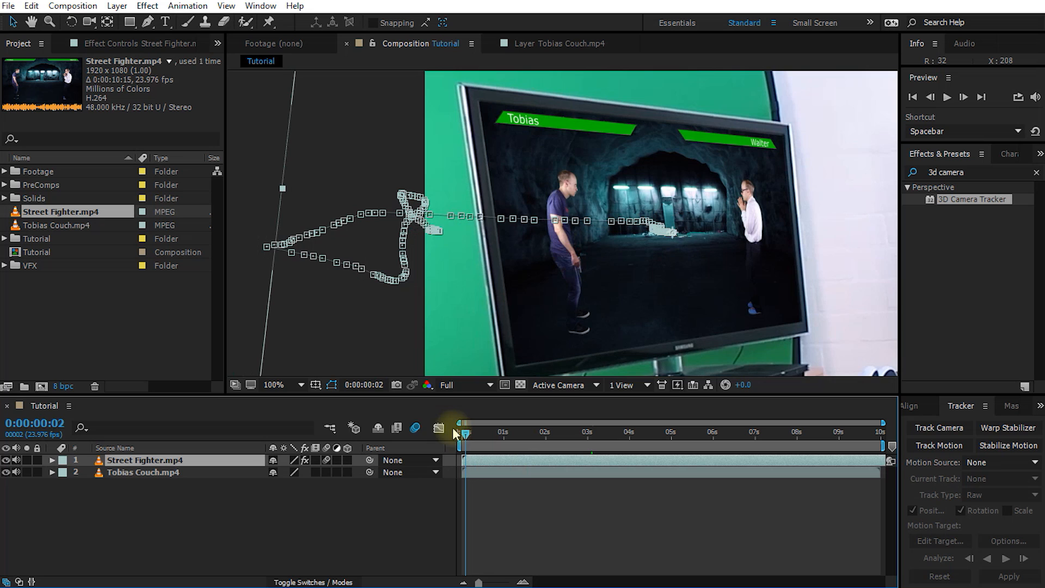
key("alt+slash")
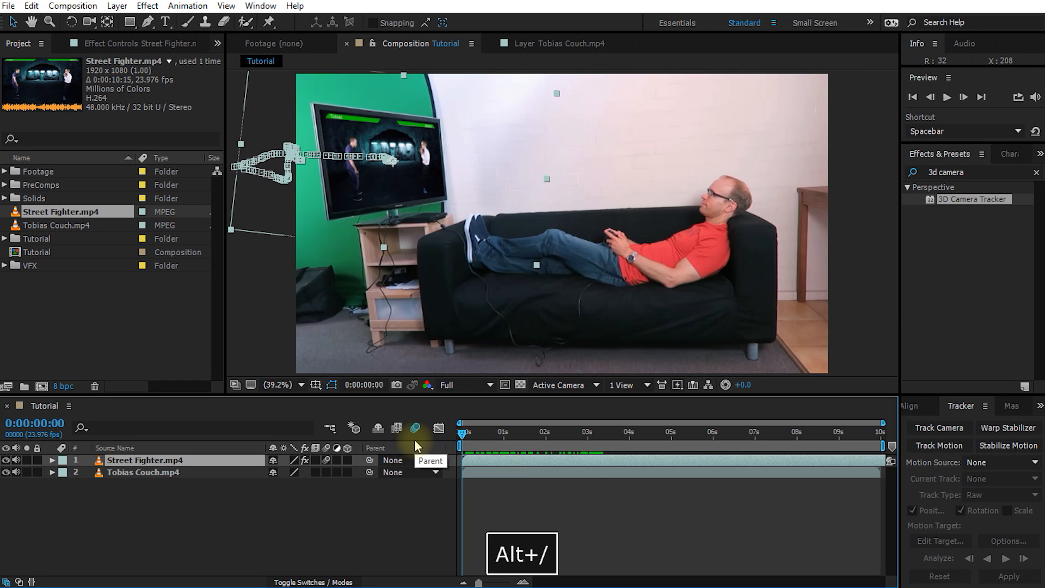
left_click(593, 532)
key("space")
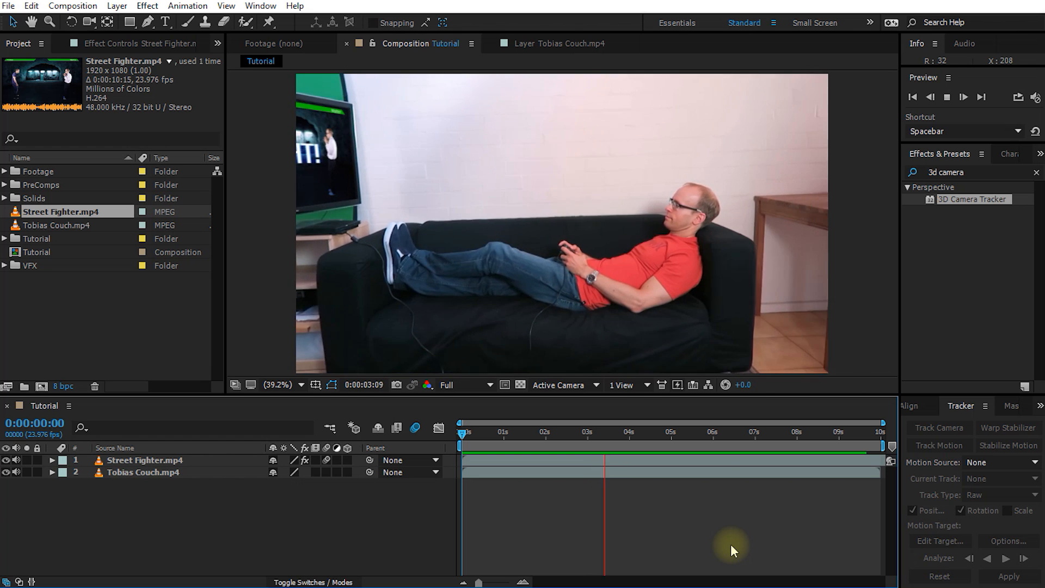
key("space")
left_click_drag(650, 440, 509, 435)
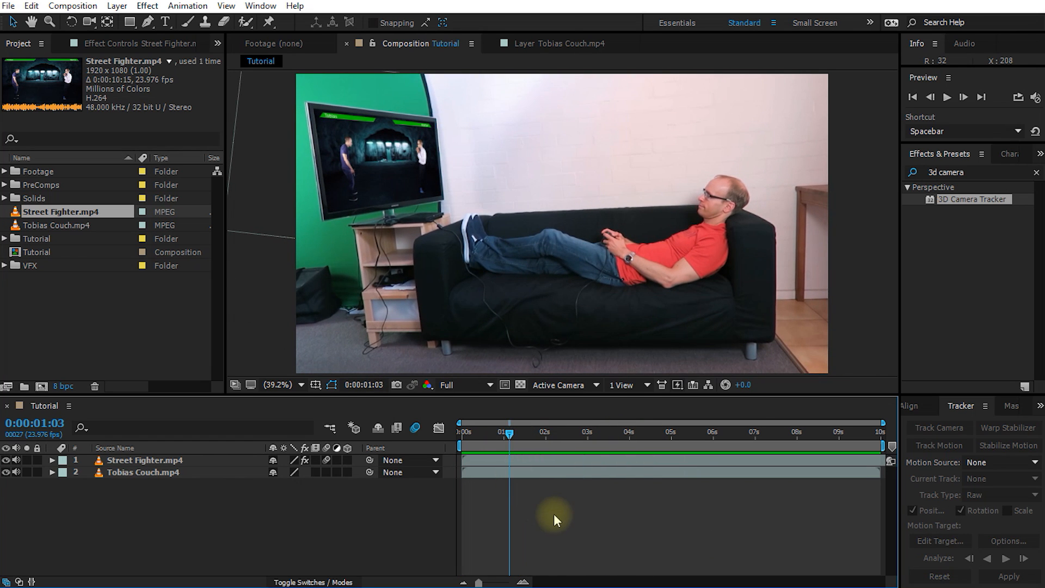